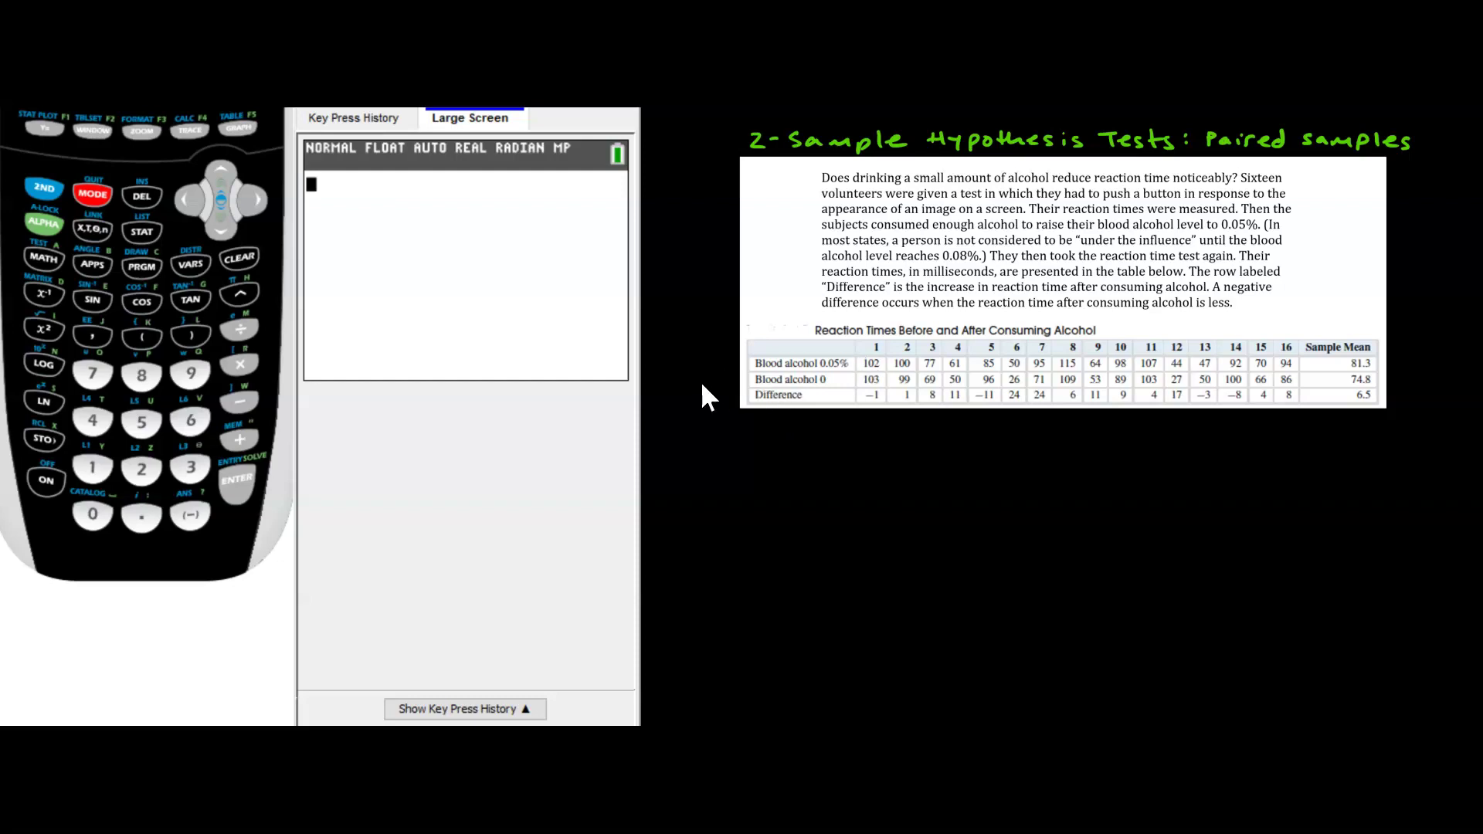
# Step: Mark the Blood alcohol 0 row as 1st and the Blood alcohol 0.05% row as 2nd, each with an arrow
pyautogui.moveTo(696, 374); pyautogui.dragTo(720, 385)
pyautogui.moveTo(711, 378); pyautogui.dragTo(725, 378)
pyautogui.moveTo(732, 380); pyautogui.dragTo(747, 390)
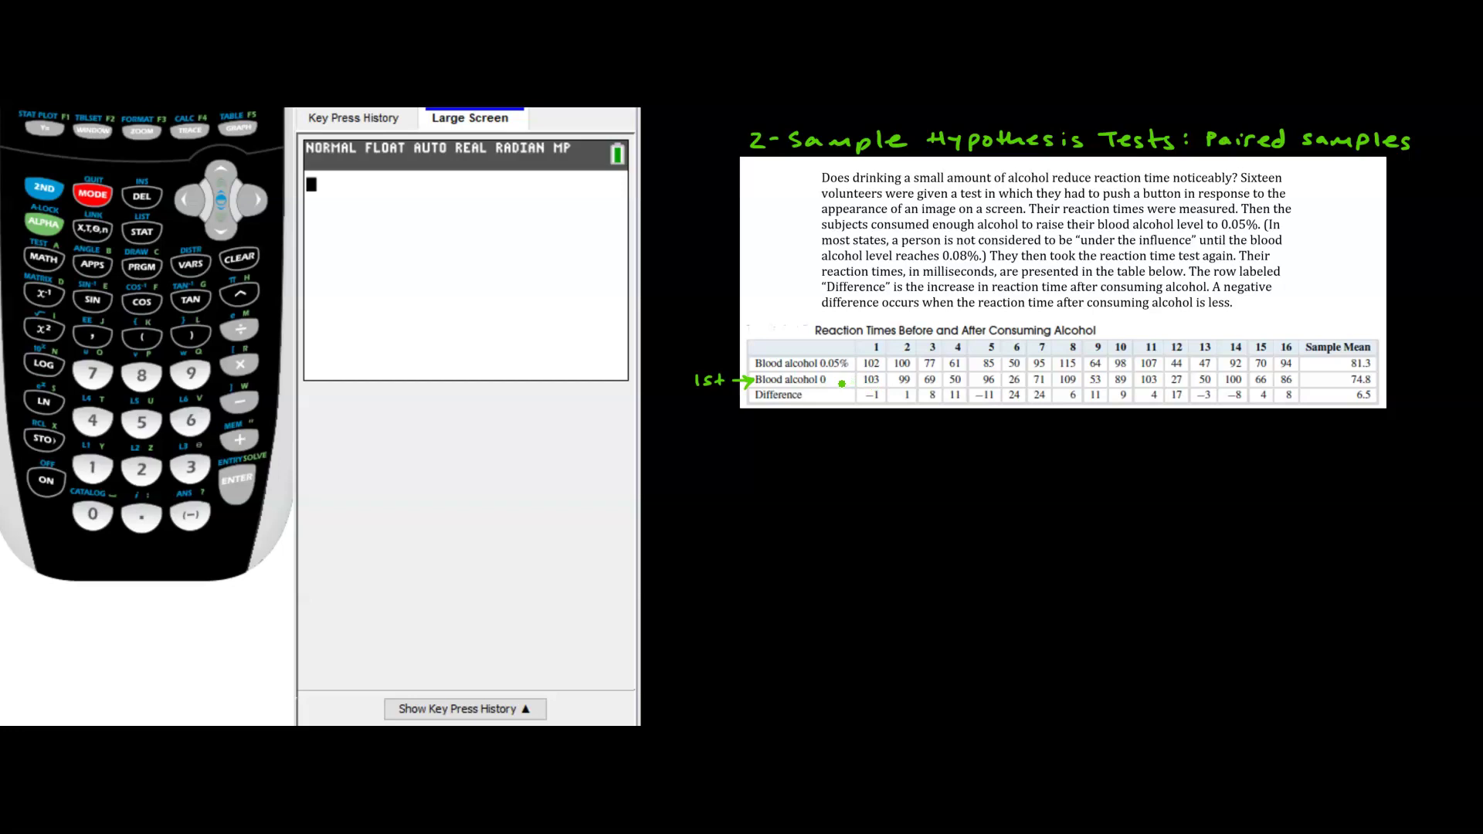
pyautogui.moveTo(681, 355)
pyautogui.mouseDown()
pyautogui.moveTo(695, 369)
pyautogui.moveTo(752, 362)
pyautogui.mouseUp()
pyautogui.moveTo(745, 357); pyautogui.dragTo(746, 370)
# Step: Circle the table's differences and their sample mean, and write x̄d = 6.5 below the table
pyautogui.moveTo(884, 383)
pyautogui.mouseDown()
pyautogui.moveTo(855, 400)
pyautogui.moveTo(976, 414)
pyautogui.moveTo(1299, 396)
pyautogui.moveTo(862, 384)
pyautogui.mouseUp()
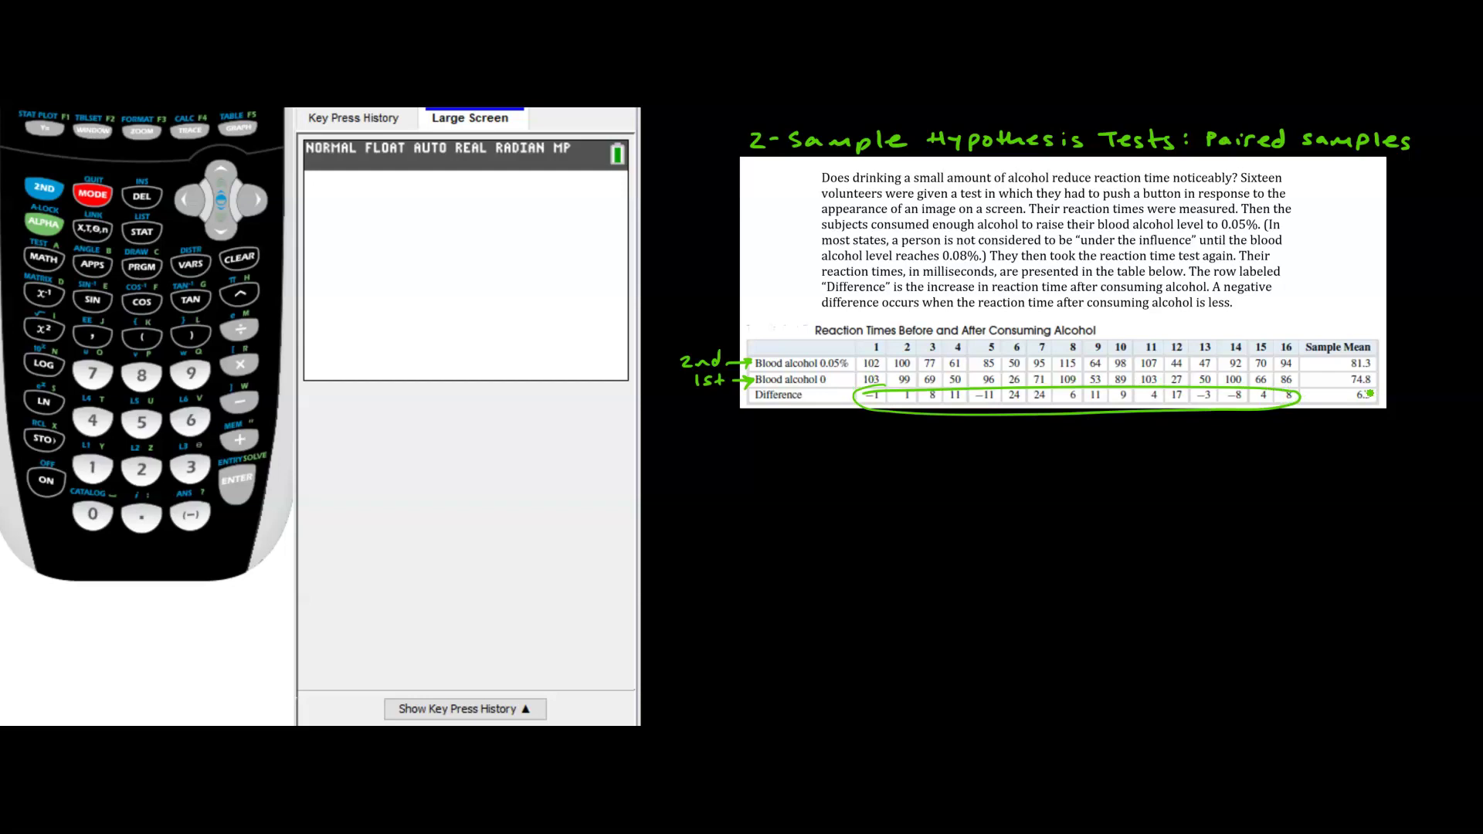
pyautogui.moveTo(1366, 390)
pyautogui.mouseDown()
pyautogui.moveTo(1381, 403)
pyautogui.moveTo(1366, 388)
pyautogui.mouseUp()
pyautogui.moveTo(759, 446)
pyautogui.mouseDown()
pyautogui.moveTo(776, 463)
pyautogui.moveTo(759, 463)
pyautogui.moveTo(777, 441)
pyautogui.moveTo(780, 463)
pyautogui.moveTo(799, 462)
pyautogui.mouseUp()
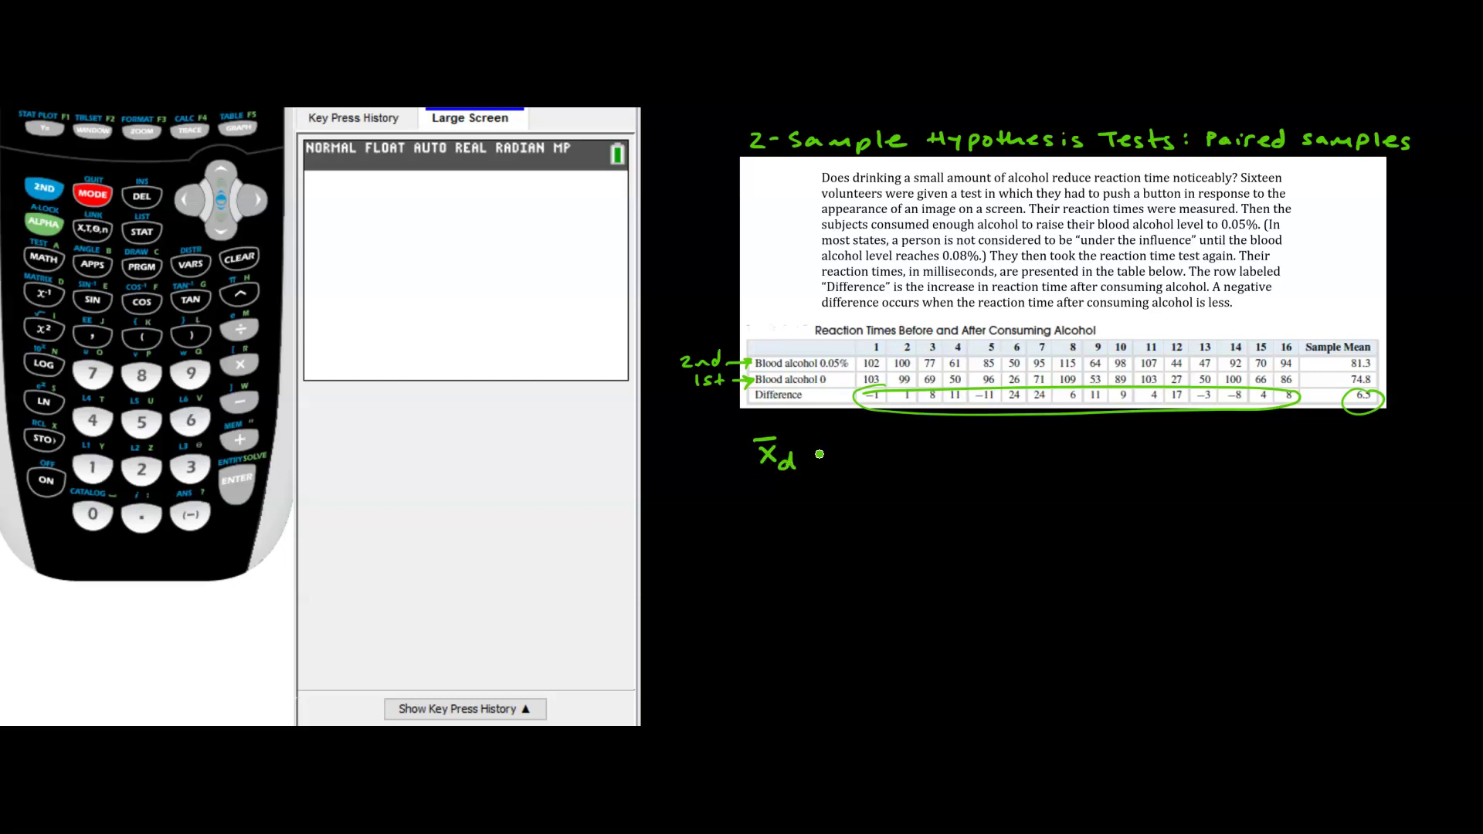
pyautogui.moveTo(811, 447); pyautogui.dragTo(825, 448)
pyautogui.moveTo(812, 456)
pyautogui.mouseDown()
pyautogui.moveTo(884, 457)
pyautogui.moveTo(896, 441)
pyautogui.mouseUp()
pyautogui.click(866, 456)
# Step: Sketch a bell curve labelled x̄d with a centre line at μd, and write n = 16 beside the sample mean
pyautogui.moveTo(734, 629)
pyautogui.mouseDown()
pyautogui.moveTo(825, 491)
pyautogui.moveTo(845, 507)
pyautogui.moveTo(871, 616)
pyautogui.moveTo(898, 634)
pyautogui.mouseUp()
pyautogui.moveTo(748, 498)
pyautogui.mouseDown()
pyautogui.moveTo(761, 499)
pyautogui.moveTo(746, 516)
pyautogui.moveTo(766, 487)
pyautogui.moveTo(766, 521)
pyautogui.moveTo(781, 513)
pyautogui.moveTo(814, 602)
pyautogui.moveTo(808, 656)
pyautogui.moveTo(842, 647)
pyautogui.mouseUp()
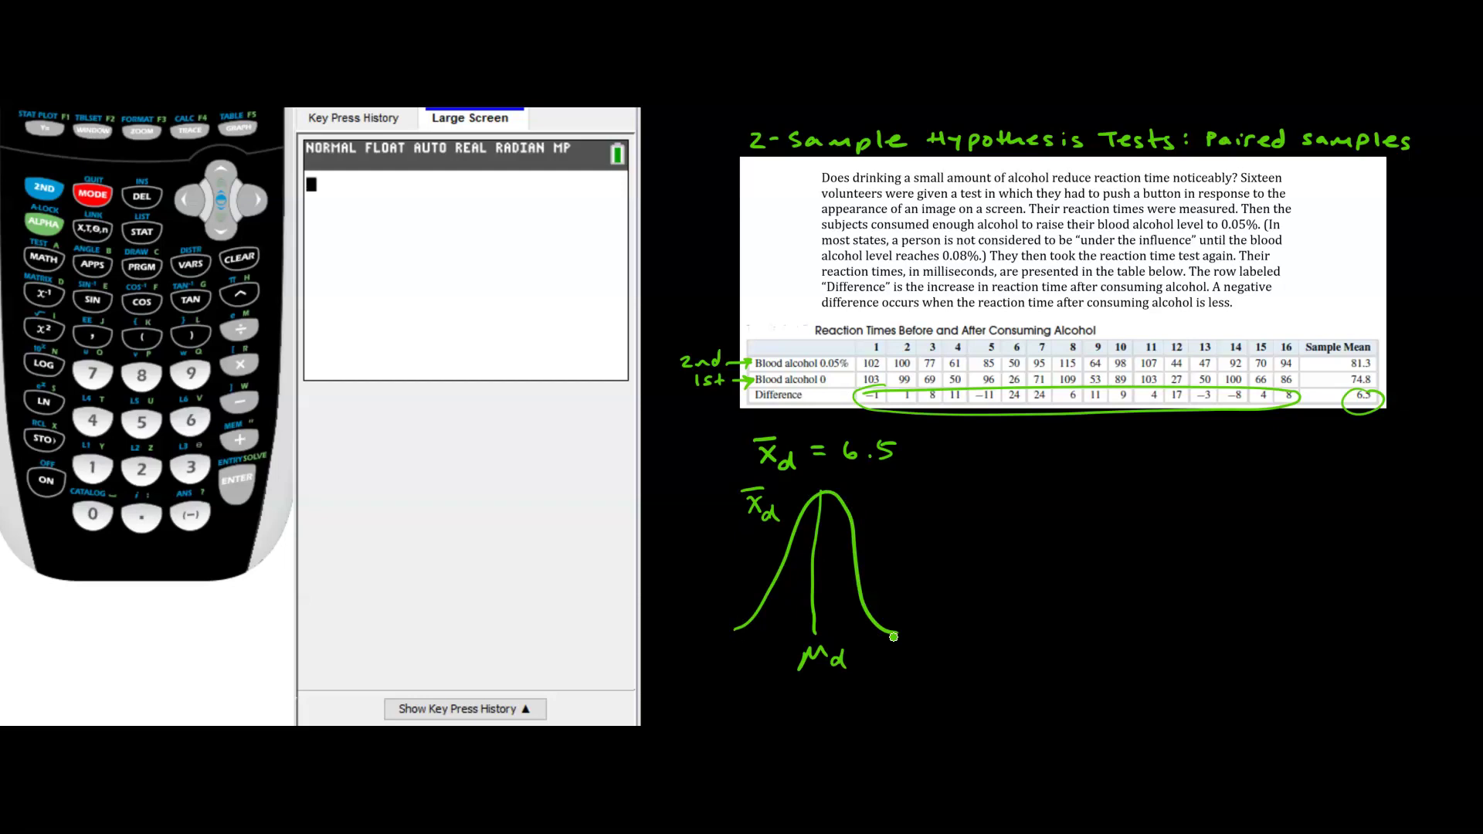
pyautogui.moveTo(961, 457); pyautogui.dragTo(991, 445)
pyautogui.moveTo(979, 454); pyautogui.dragTo(1004, 457)
pyautogui.moveTo(1021, 440); pyautogui.dragTo(1017, 461)
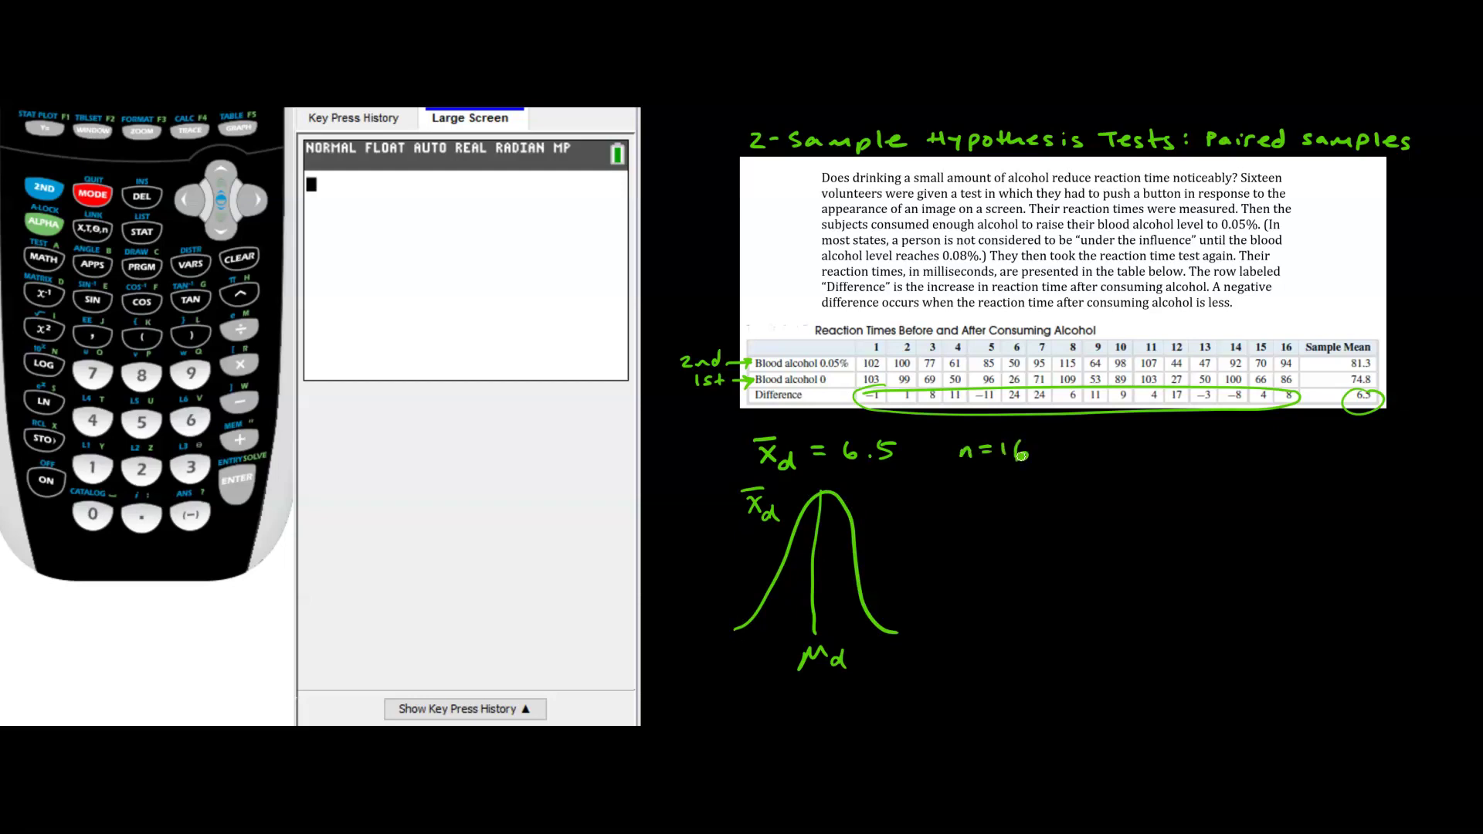
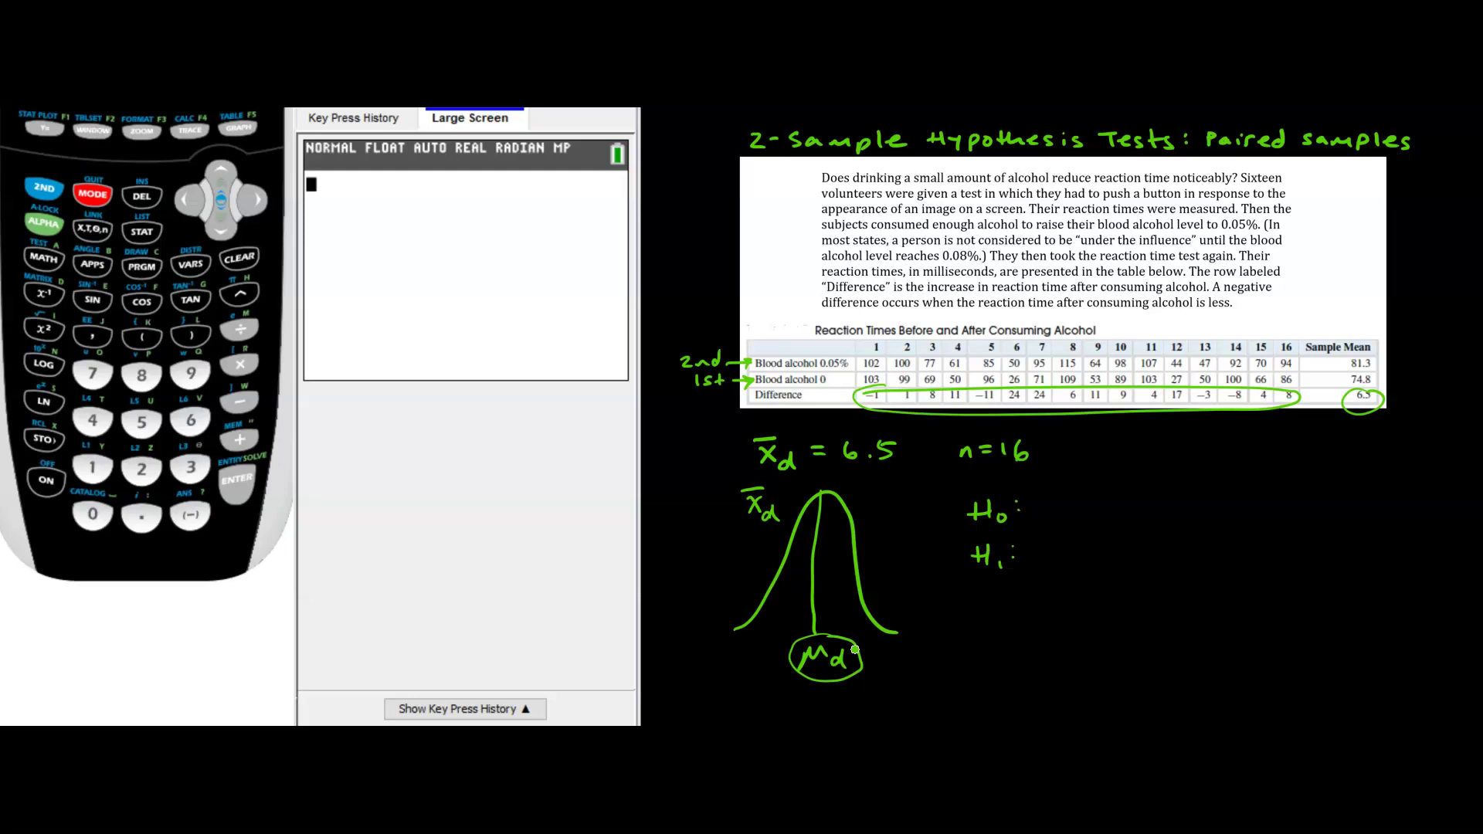
# Step: Complete the hypotheses as H0: μd = 0 and H1: μd > 0, and mark 0 and 6.5 below the curve
pyautogui.moveTo(1047, 502)
pyautogui.mouseDown()
pyautogui.moveTo(1098, 523)
pyautogui.moveTo(1151, 498)
pyautogui.mouseUp()
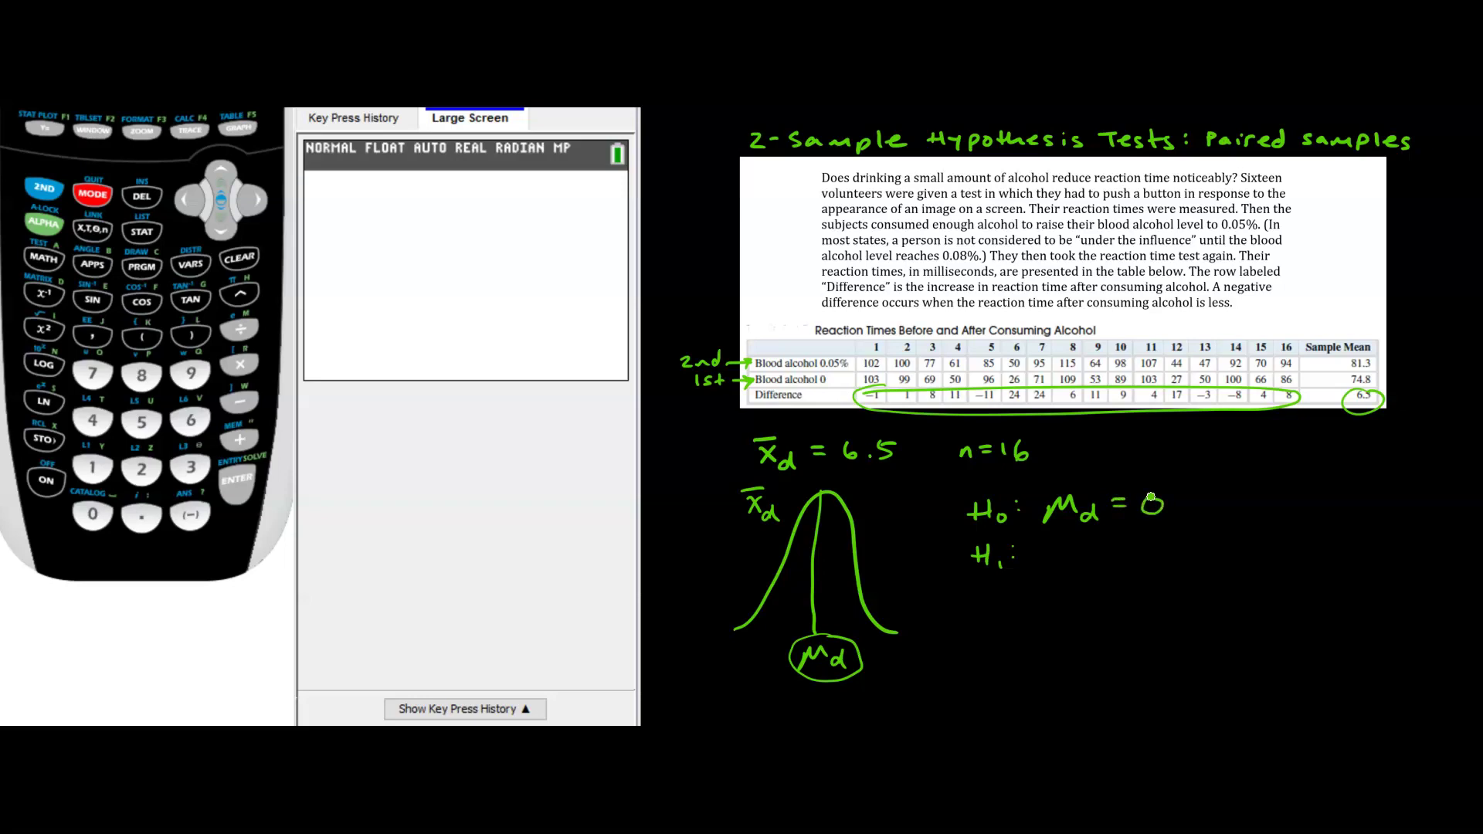
pyautogui.moveTo(1052, 551)
pyautogui.mouseDown()
pyautogui.moveTo(1047, 564)
pyautogui.moveTo(1160, 545)
pyautogui.mouseUp()
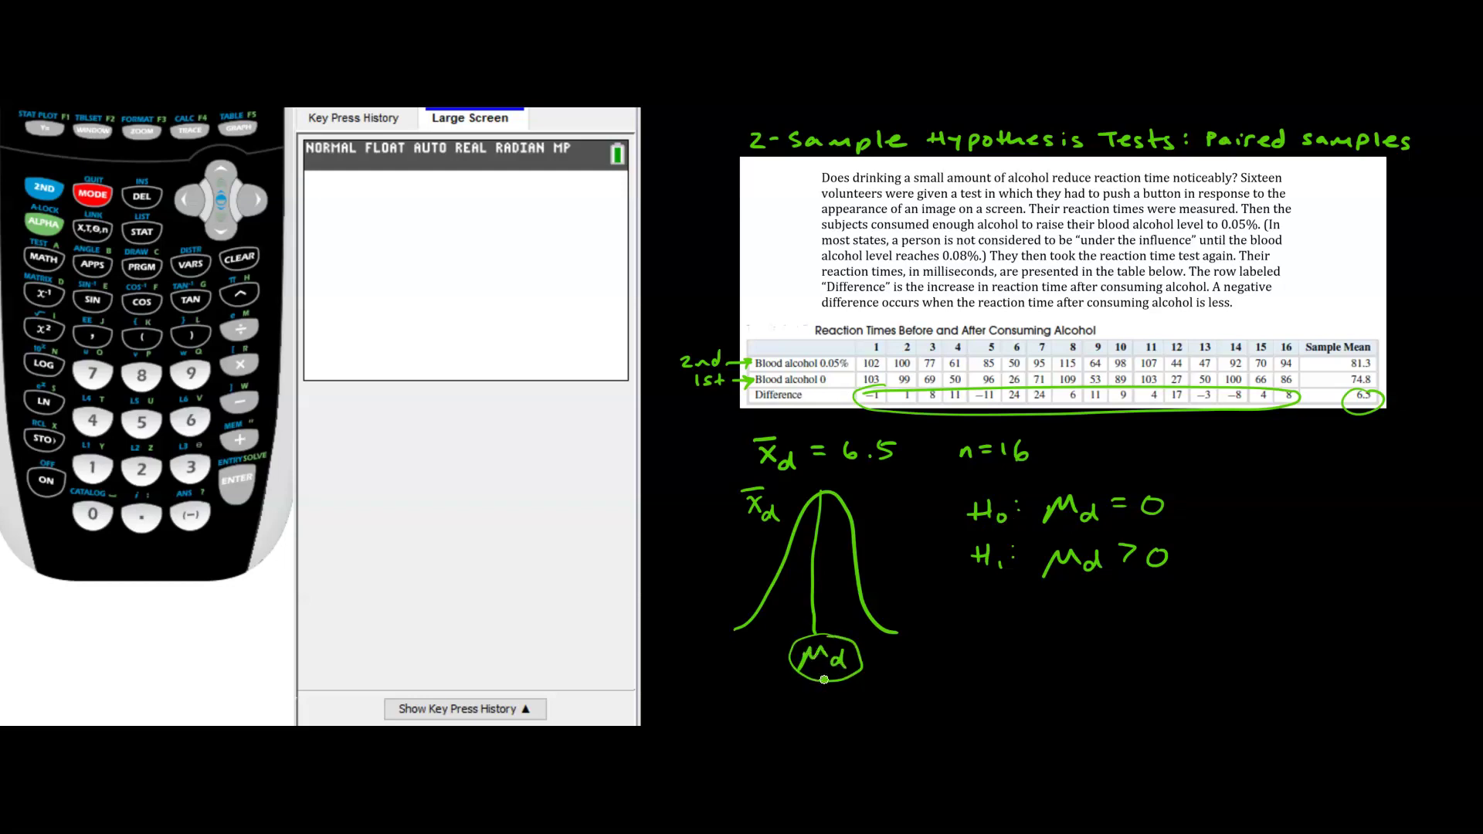
pyautogui.moveTo(817, 691); pyautogui.dragTo(820, 692)
pyautogui.moveTo(881, 632)
pyautogui.mouseDown()
pyautogui.moveTo(880, 668)
pyautogui.moveTo(901, 659)
pyautogui.mouseUp()
pyautogui.click(890, 670)
# Step: Write p-value and T TEST beneath the hypotheses, and shade the curve's tail beyond 6.5
pyautogui.moveTo(1017, 608)
pyautogui.mouseDown()
pyautogui.moveTo(1018, 627)
pyautogui.moveTo(1044, 615)
pyautogui.mouseUp()
pyautogui.moveTo(1051, 610)
pyautogui.mouseDown()
pyautogui.moveTo(1089, 599)
pyautogui.moveTo(1134, 616)
pyautogui.mouseUp()
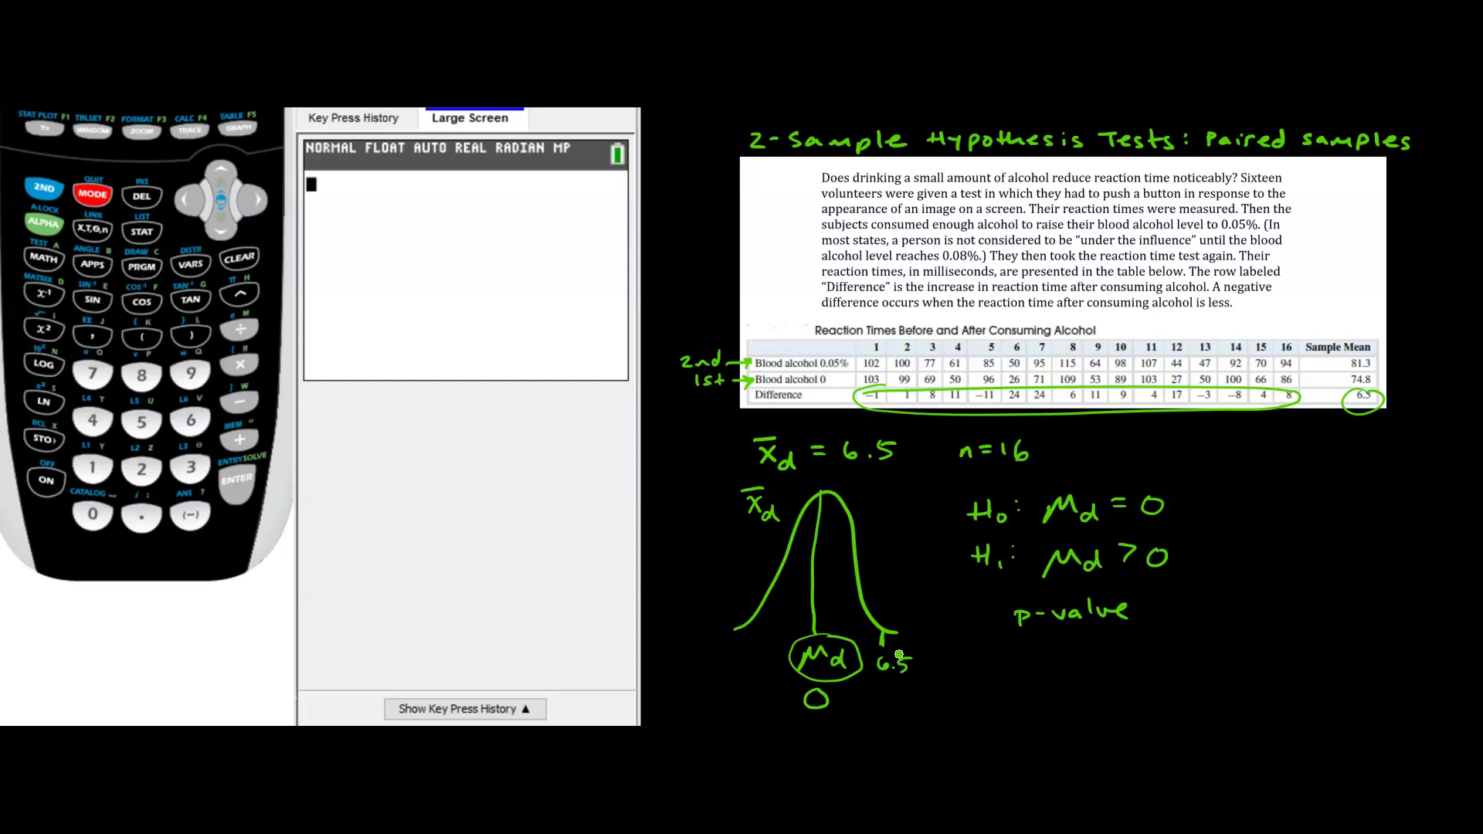
pyautogui.moveTo(884, 640)
pyautogui.mouseDown()
pyautogui.moveTo(913, 638)
pyautogui.moveTo(888, 640)
pyautogui.mouseUp()
pyautogui.moveTo(993, 652); pyautogui.dragTo(1028, 651)
pyautogui.moveTo(1012, 652)
pyautogui.mouseDown()
pyautogui.moveTo(1011, 669)
pyautogui.moveTo(1051, 654)
pyautogui.moveTo(1051, 672)
pyautogui.mouseUp()
pyautogui.moveTo(1081, 653)
pyautogui.mouseDown()
pyautogui.moveTo(1070, 671)
pyautogui.moveTo(1080, 661)
pyautogui.mouseUp()
pyautogui.moveTo(1109, 654)
pyautogui.mouseDown()
pyautogui.moveTo(1091, 670)
pyautogui.moveTo(1136, 652)
pyautogui.moveTo(1125, 672)
pyautogui.mouseUp()
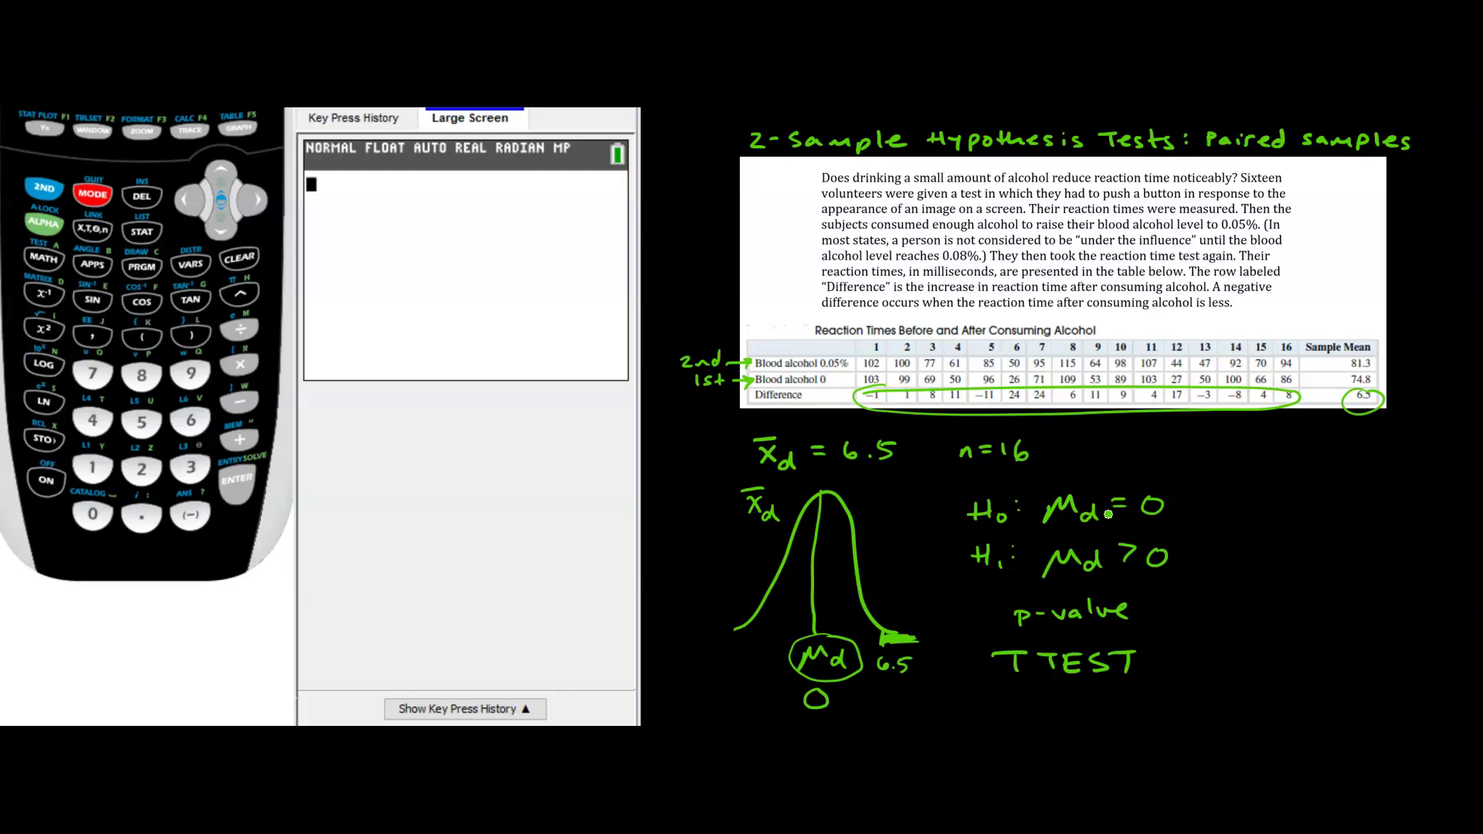
# Step: In the calculator's list editor, fill L3 with the paired differences using the formula L1−L2
pyautogui.click(142, 223)
pyautogui.click(235, 483)
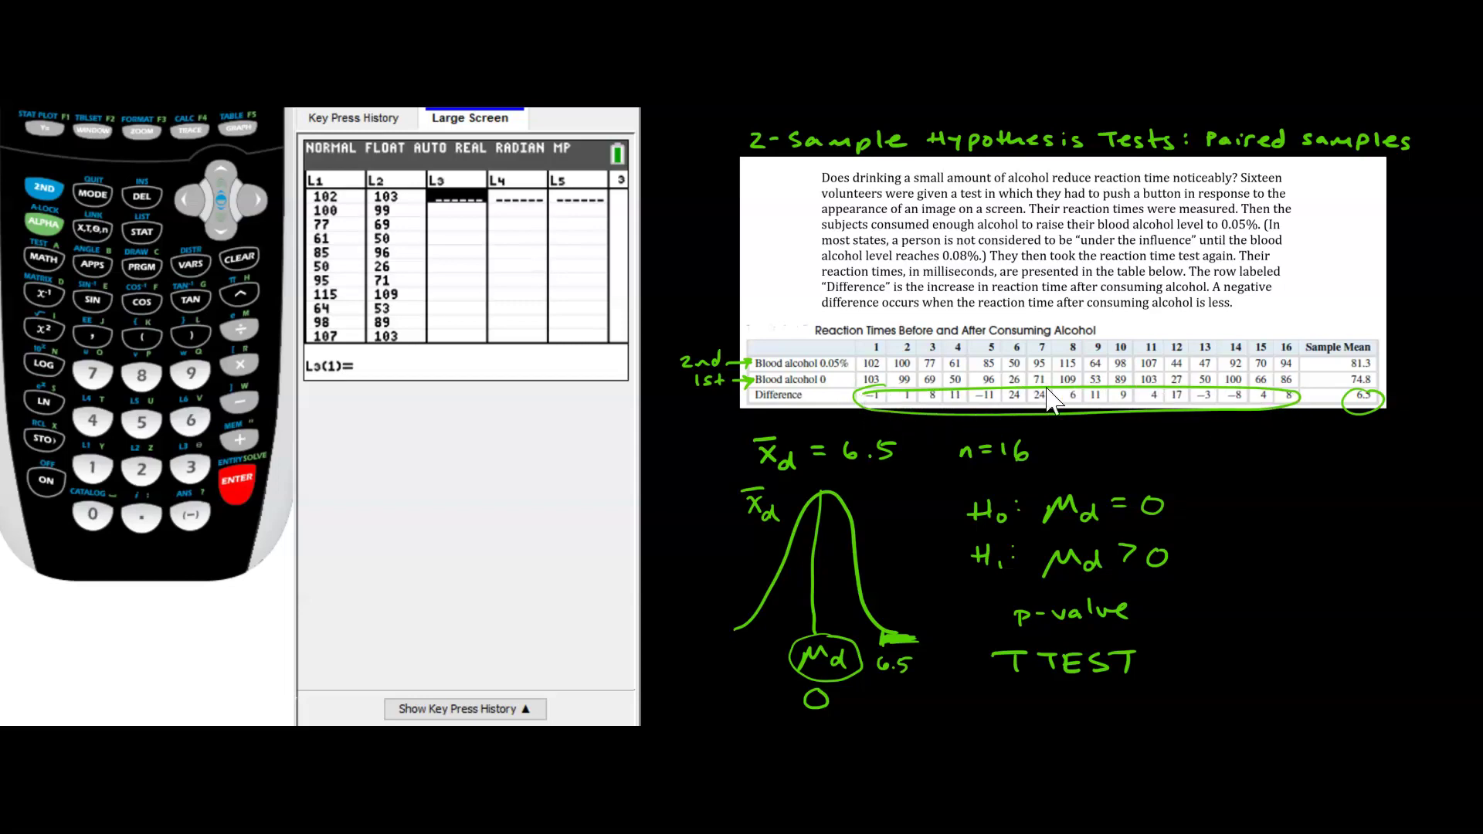
pyautogui.click(215, 184)
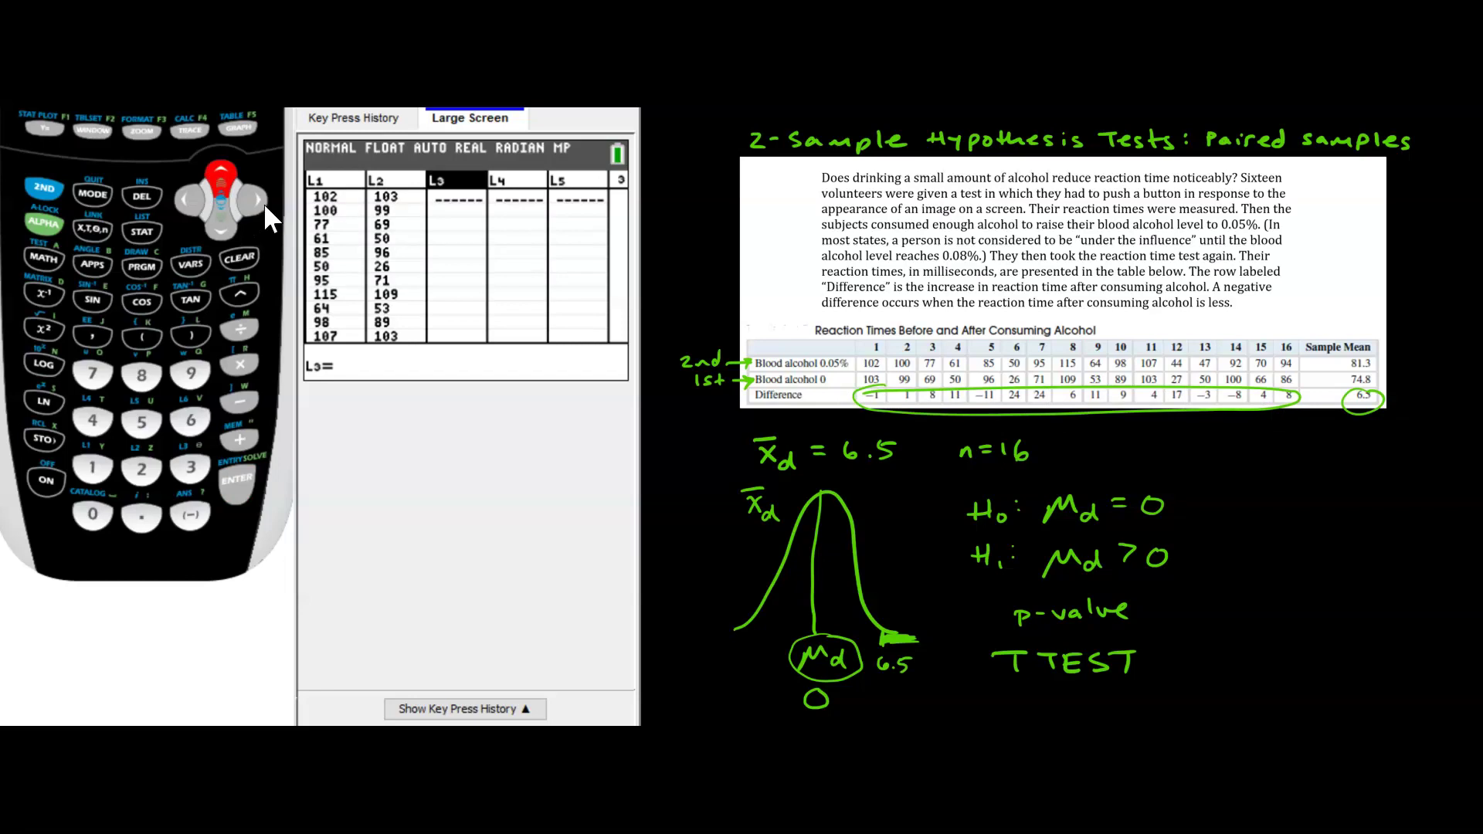
pyautogui.click(37, 182)
pyautogui.click(93, 467)
pyautogui.click(231, 401)
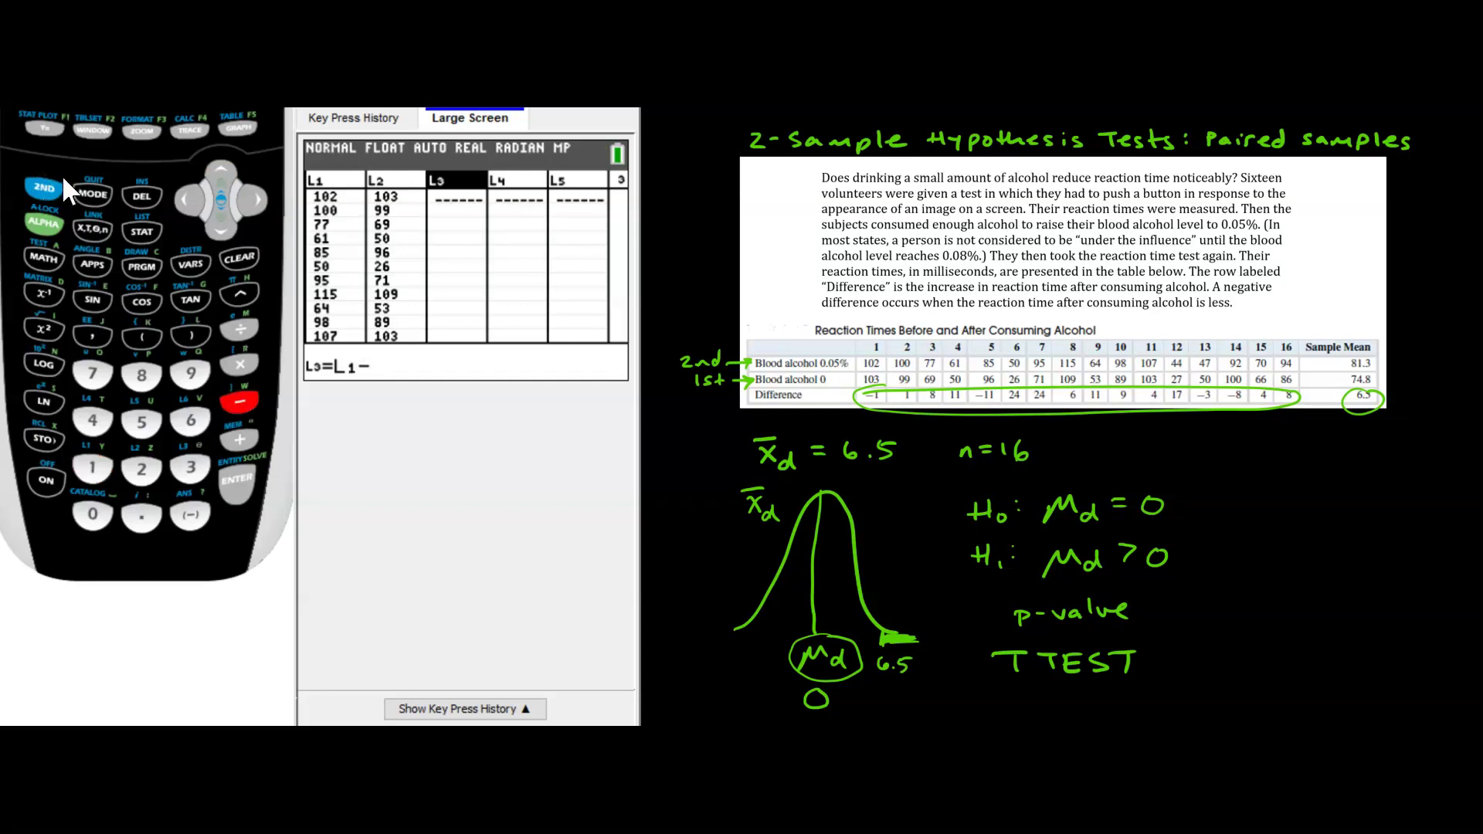
pyautogui.click(53, 193)
pyautogui.click(142, 467)
pyautogui.click(235, 481)
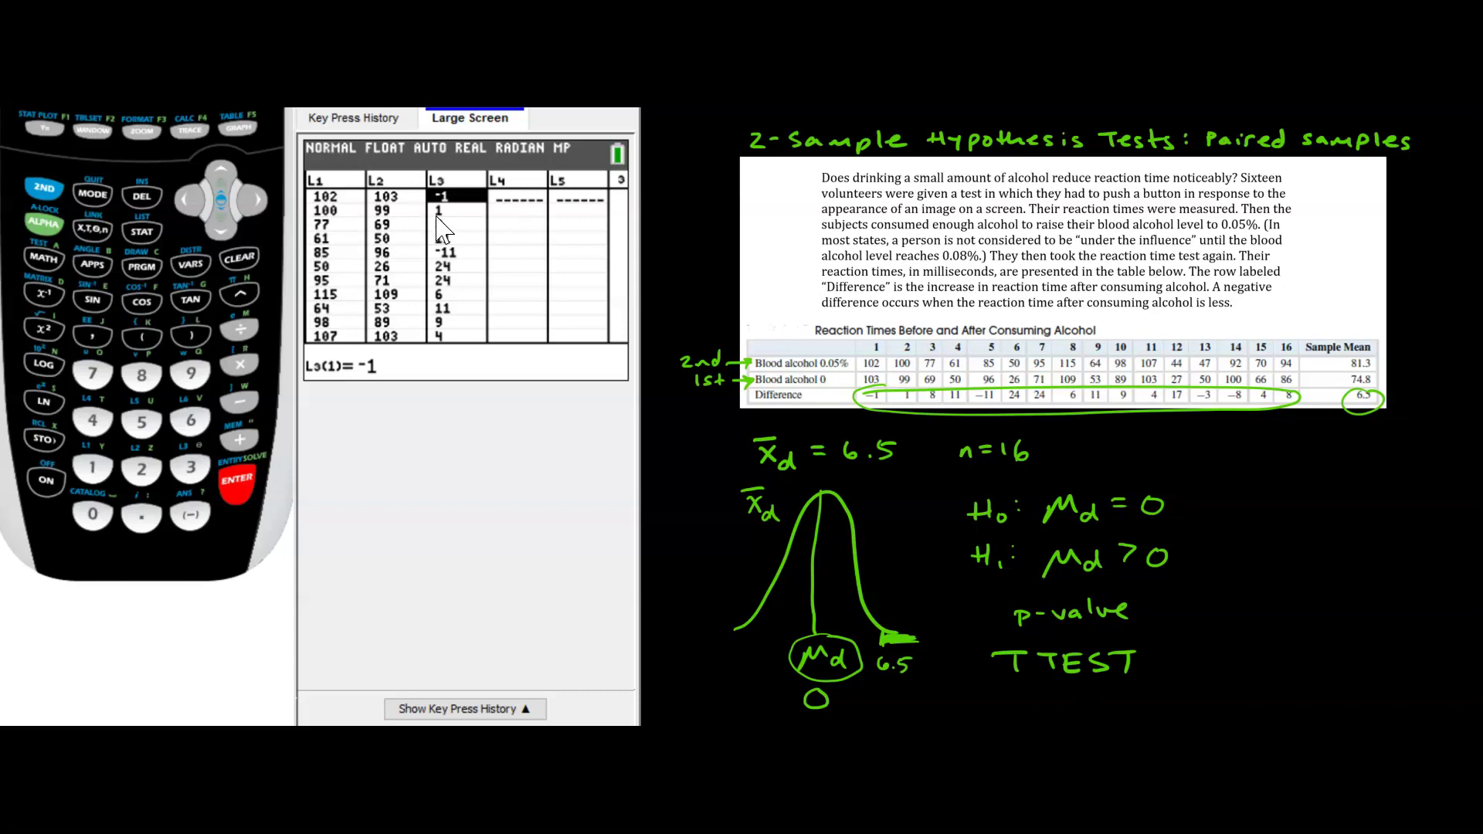
# Step: Calculate a T-Test on the L3 data with μ0 = 0, frequency 1 and the alternative >μ0
pyautogui.click(128, 230)
pyautogui.click(249, 201)
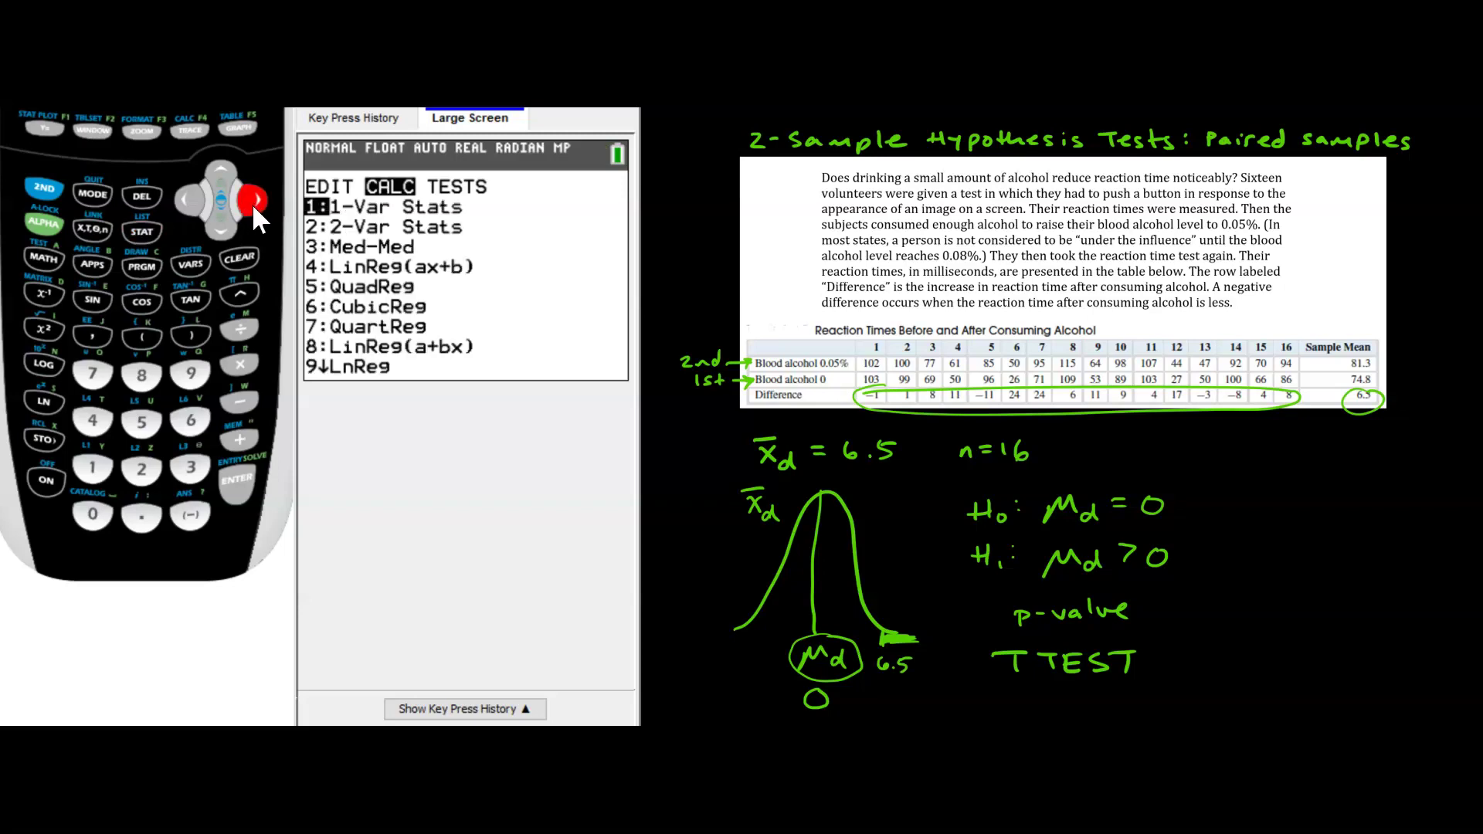
pyautogui.click(243, 196)
pyautogui.click(142, 469)
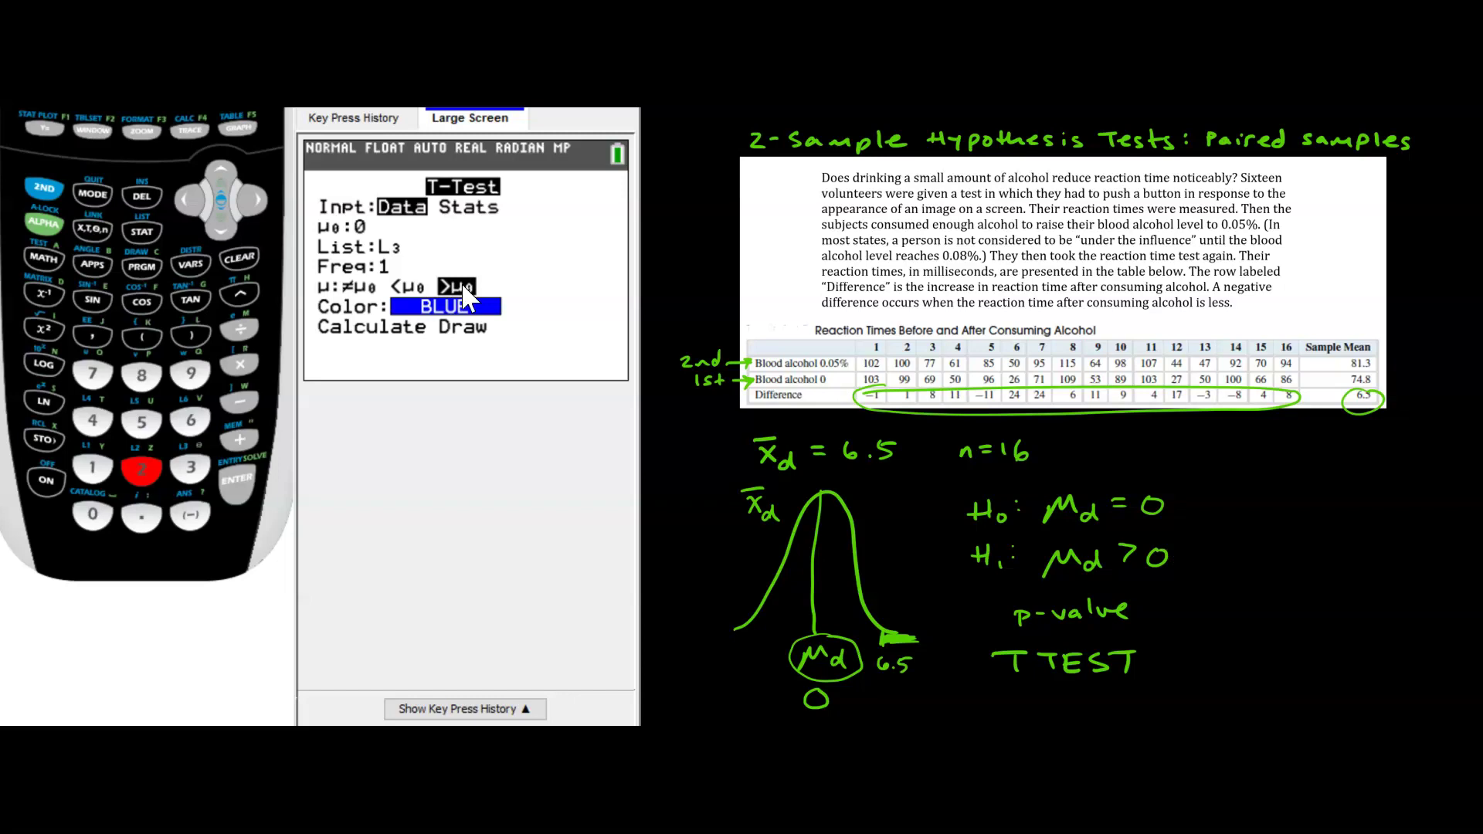
pyautogui.click(219, 223)
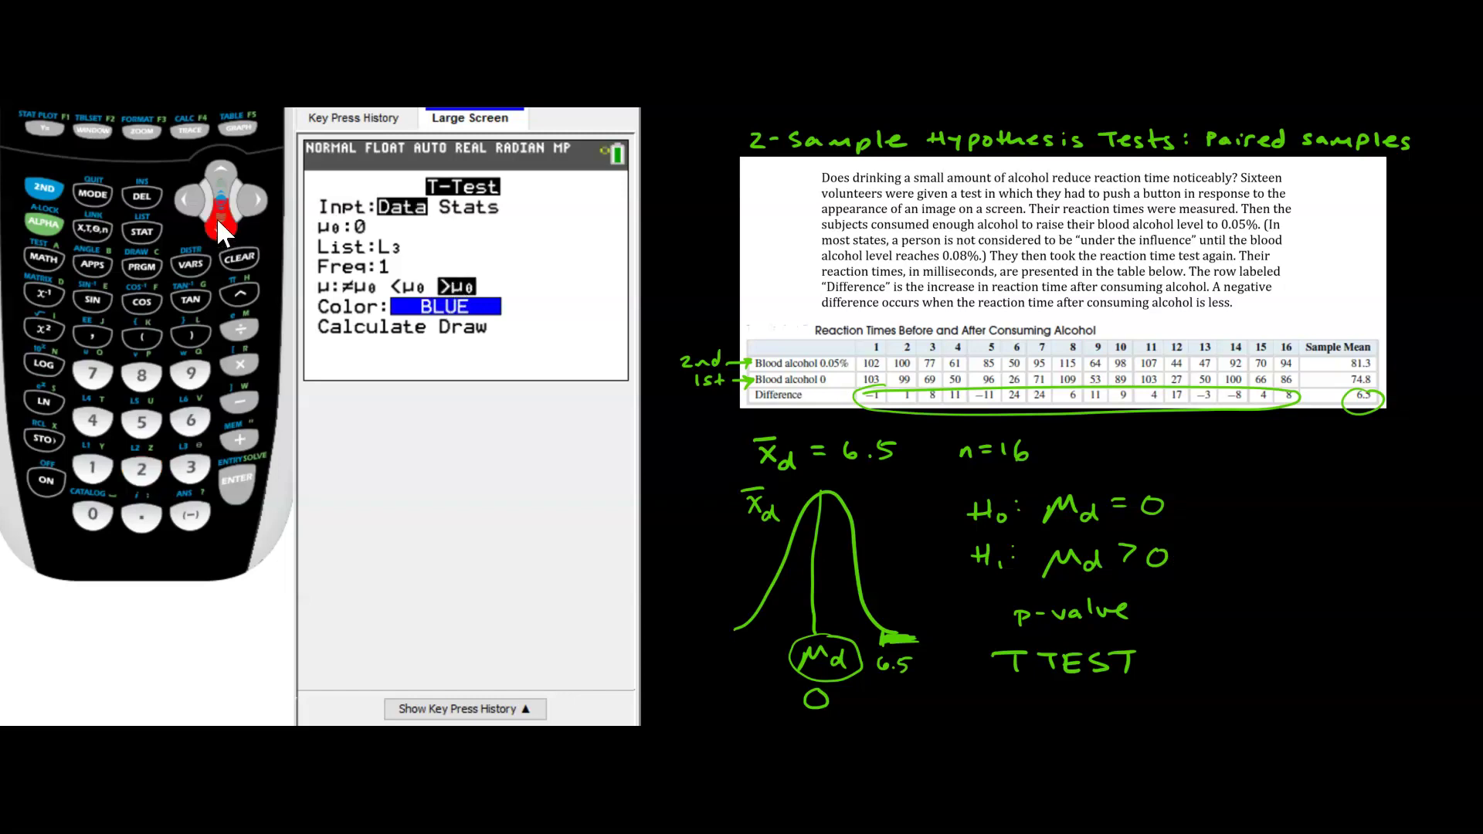
pyautogui.click(218, 223)
pyautogui.click(222, 226)
pyautogui.click(225, 227)
pyautogui.click(225, 227)
pyautogui.click(225, 224)
pyautogui.click(238, 476)
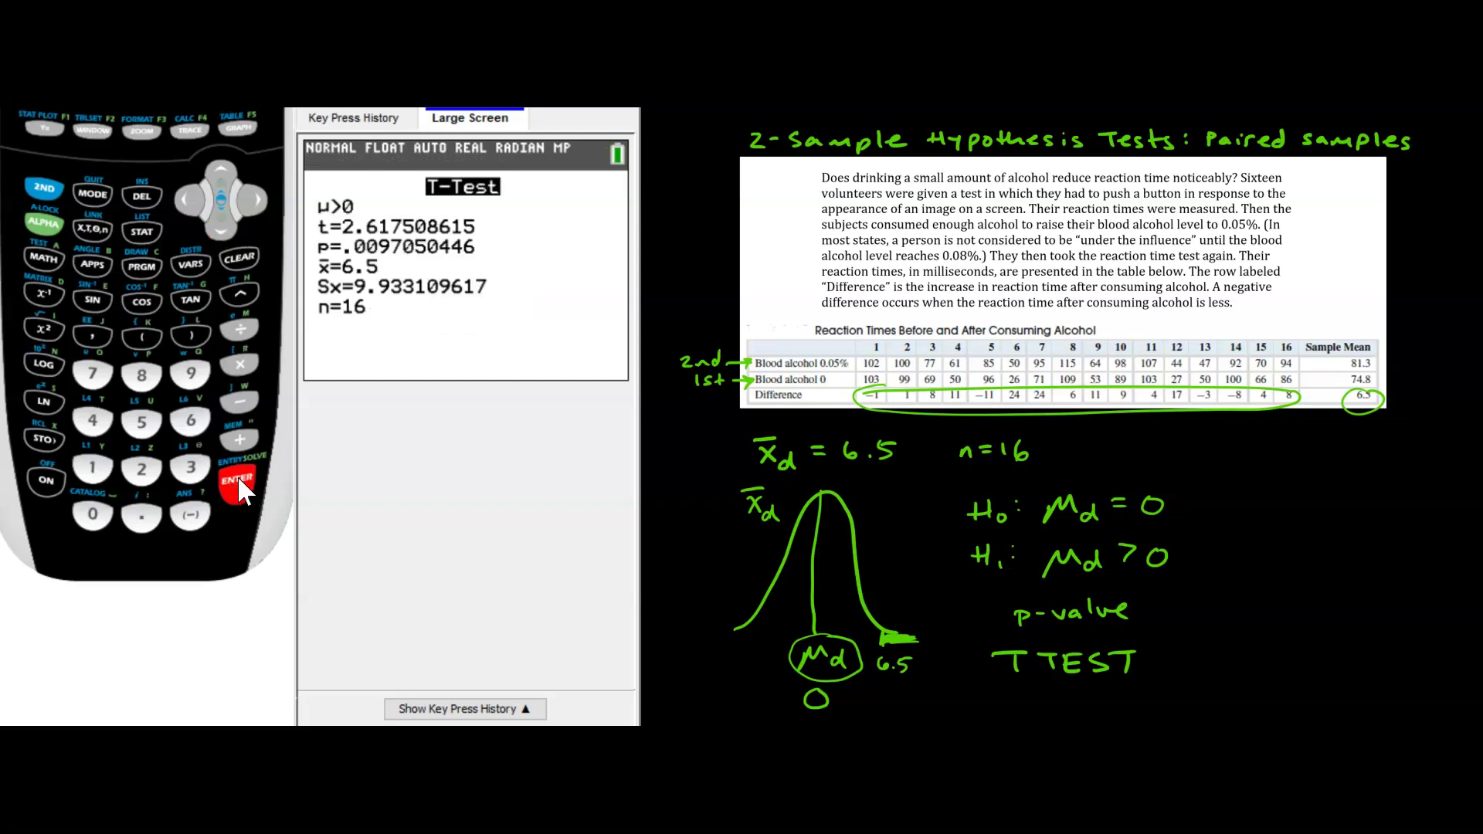
# Step: Write P = .0097, Reject Null, and the conclusion "Accept alcohol slows reaction time, on average" beside the hypotheses
pyautogui.moveTo(1215, 461)
pyautogui.mouseDown()
pyautogui.moveTo(1213, 480)
pyautogui.moveTo(1344, 461)
pyautogui.moveTo(1357, 479)
pyautogui.mouseUp()
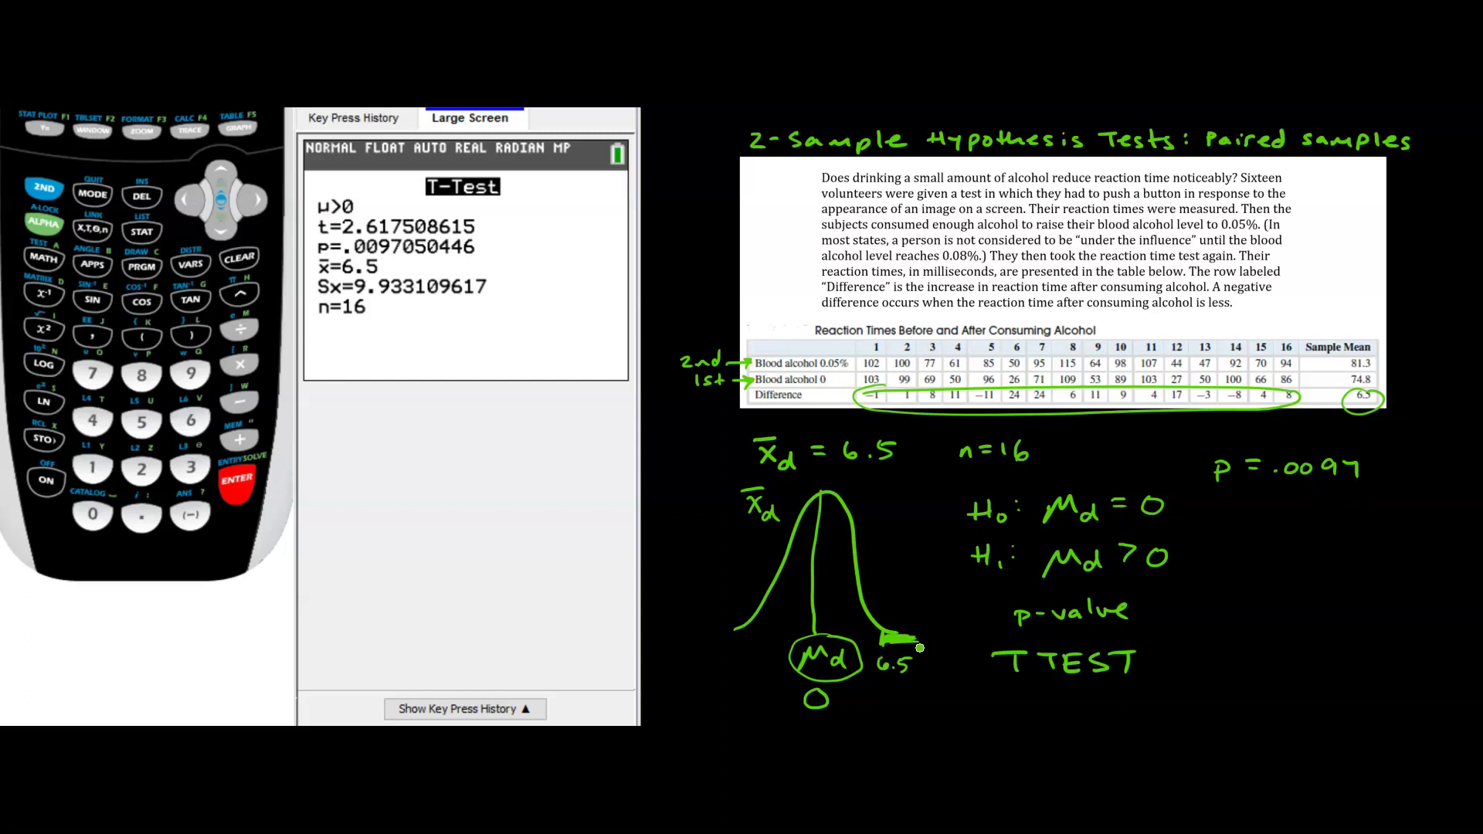
pyautogui.moveTo(1220, 511)
pyautogui.mouseDown()
pyautogui.moveTo(1331, 525)
pyautogui.moveTo(1379, 528)
pyautogui.mouseUp()
pyautogui.moveTo(1225, 573)
pyautogui.mouseDown()
pyautogui.moveTo(1297, 582)
pyautogui.moveTo(1317, 552)
pyautogui.moveTo(1355, 565)
pyautogui.moveTo(1369, 550)
pyautogui.moveTo(1452, 567)
pyautogui.moveTo(1226, 598)
pyautogui.moveTo(1302, 613)
pyautogui.moveTo(1443, 601)
pyautogui.mouseUp()
pyautogui.moveTo(1229, 627)
pyautogui.mouseDown()
pyautogui.moveTo(1456, 639)
pyautogui.moveTo(1443, 656)
pyautogui.moveTo(1477, 646)
pyautogui.mouseUp()
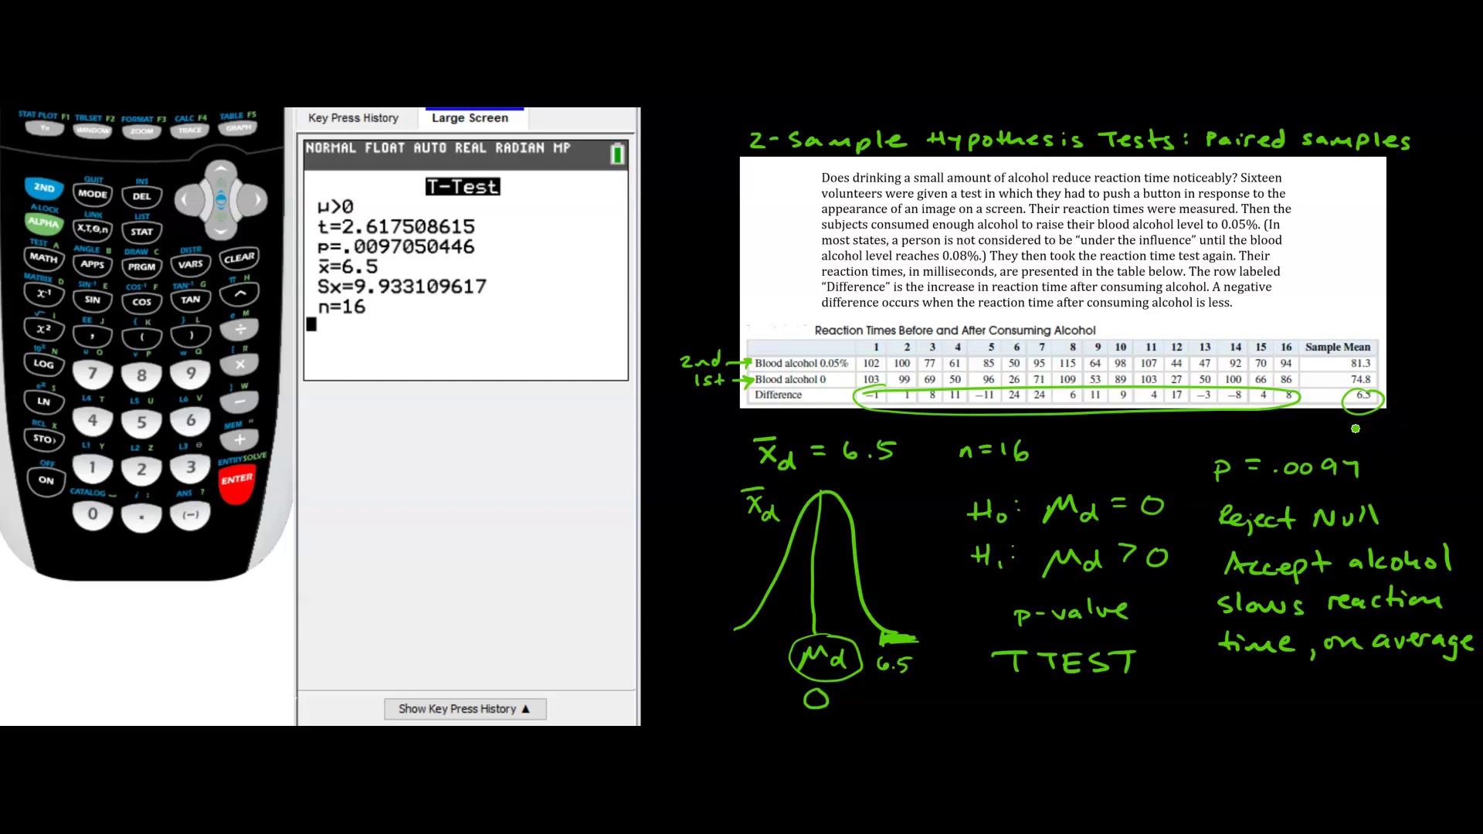
# Step: Write the significance level α = .01 above the P-value and note the comparison p < α beside it
pyautogui.moveTo(1239, 423); pyautogui.dragTo(1320, 430)
pyautogui.click(1284, 430)
pyautogui.moveTo(1387, 446); pyautogui.dragTo(1453, 445)
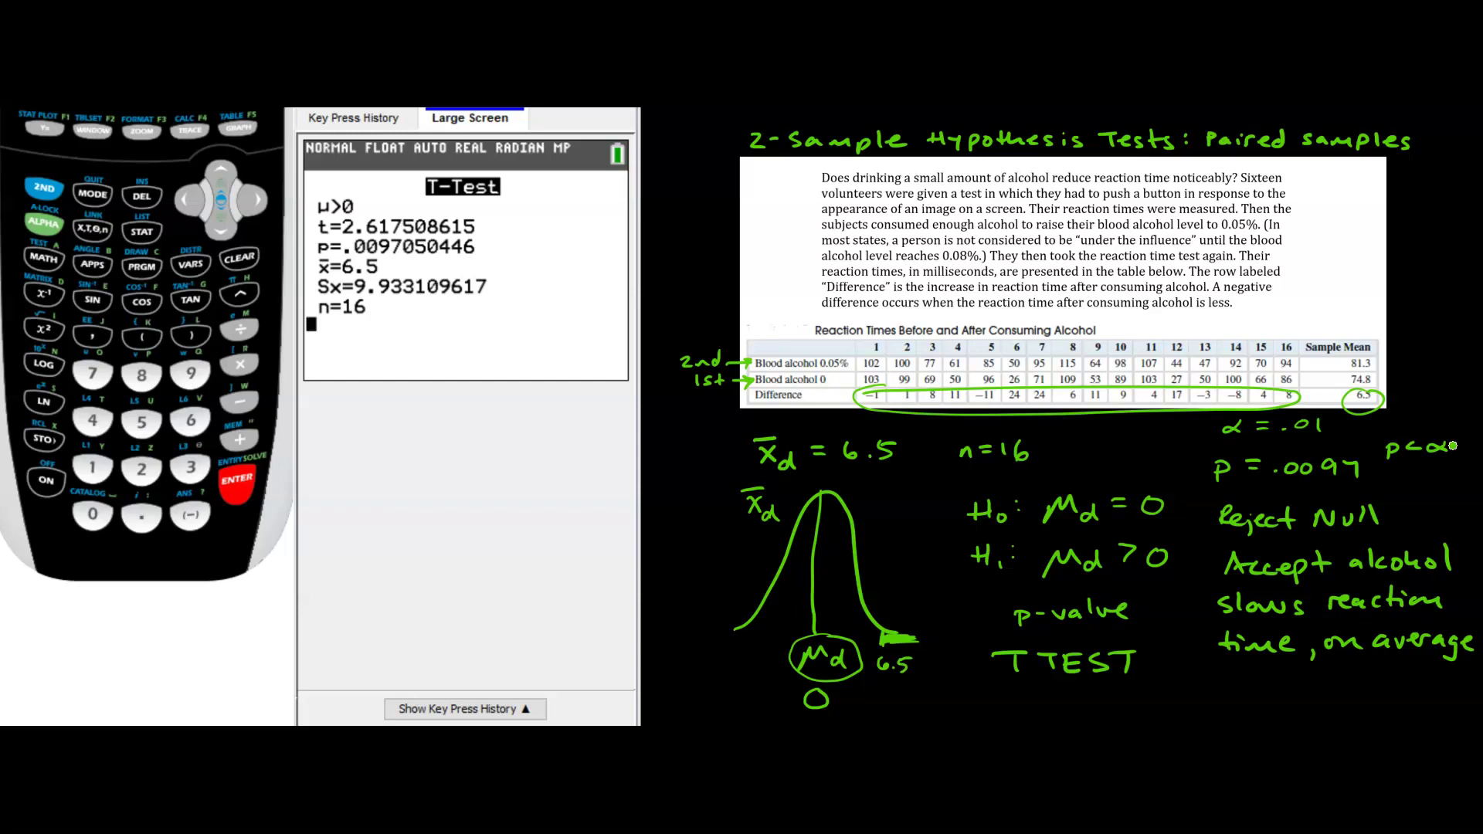
pyautogui.moveTo(910, 417)
pyautogui.mouseDown()
pyautogui.moveTo(1270, 416)
pyautogui.moveTo(1271, 401)
pyautogui.mouseUp()
# Step: In the third-graders' reading test problem, label the Before row "1st sample" and the After row "2nd sample"
pyautogui.scroll(-15, 1183, 659)
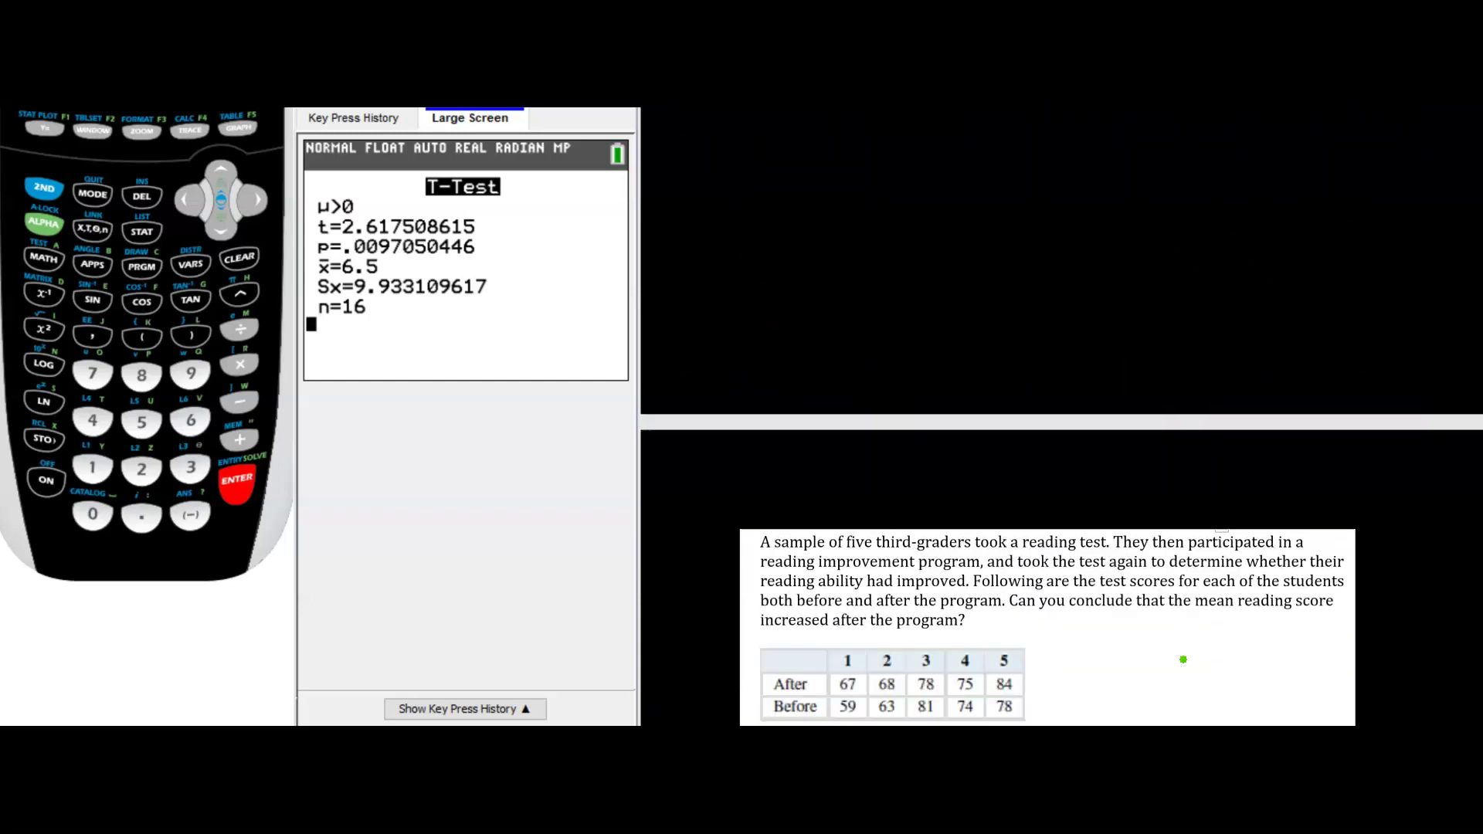
pyautogui.scroll(-2, 1183, 659)
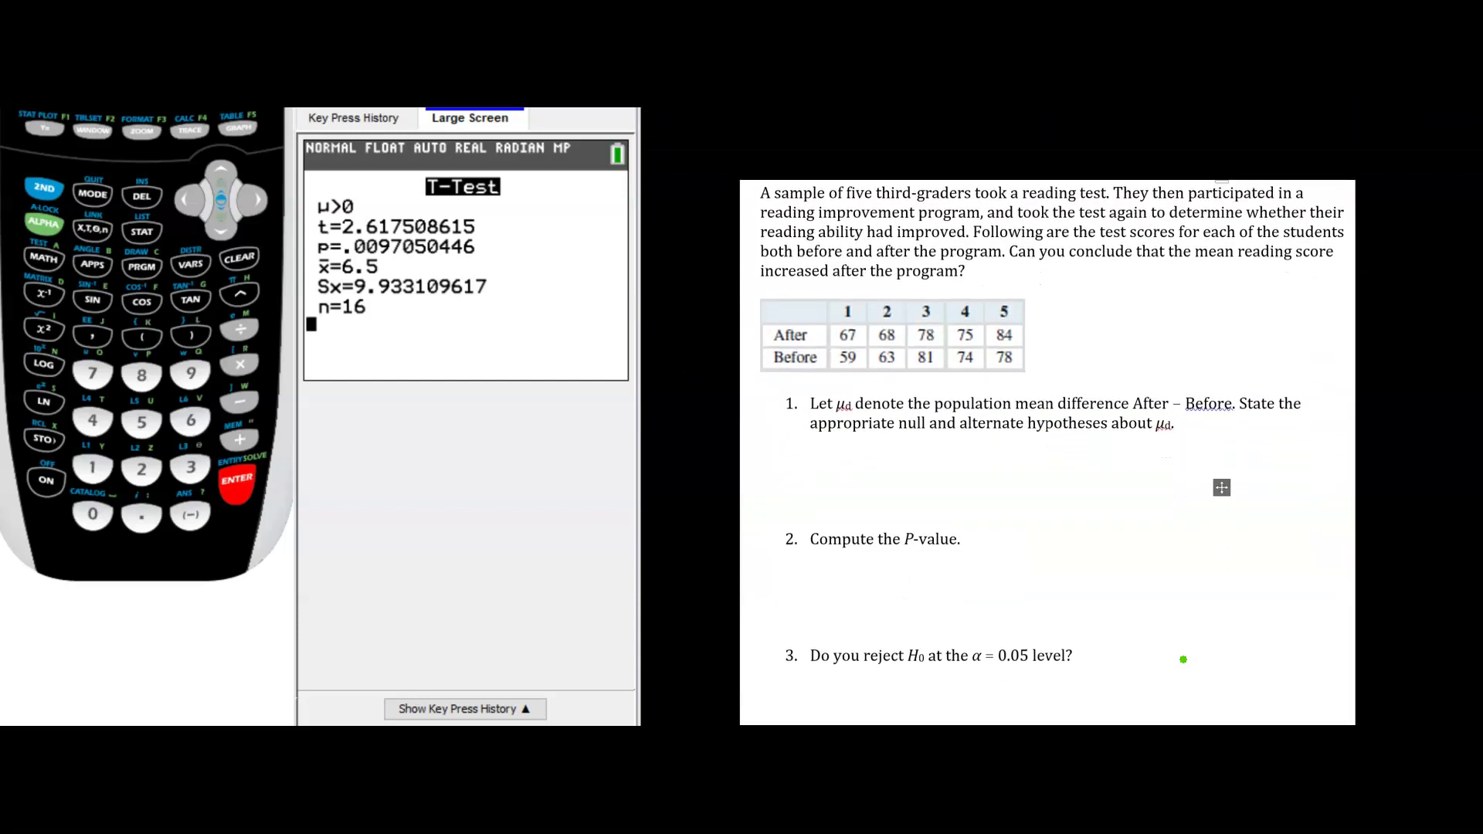
pyautogui.scroll(-1, 1182, 658)
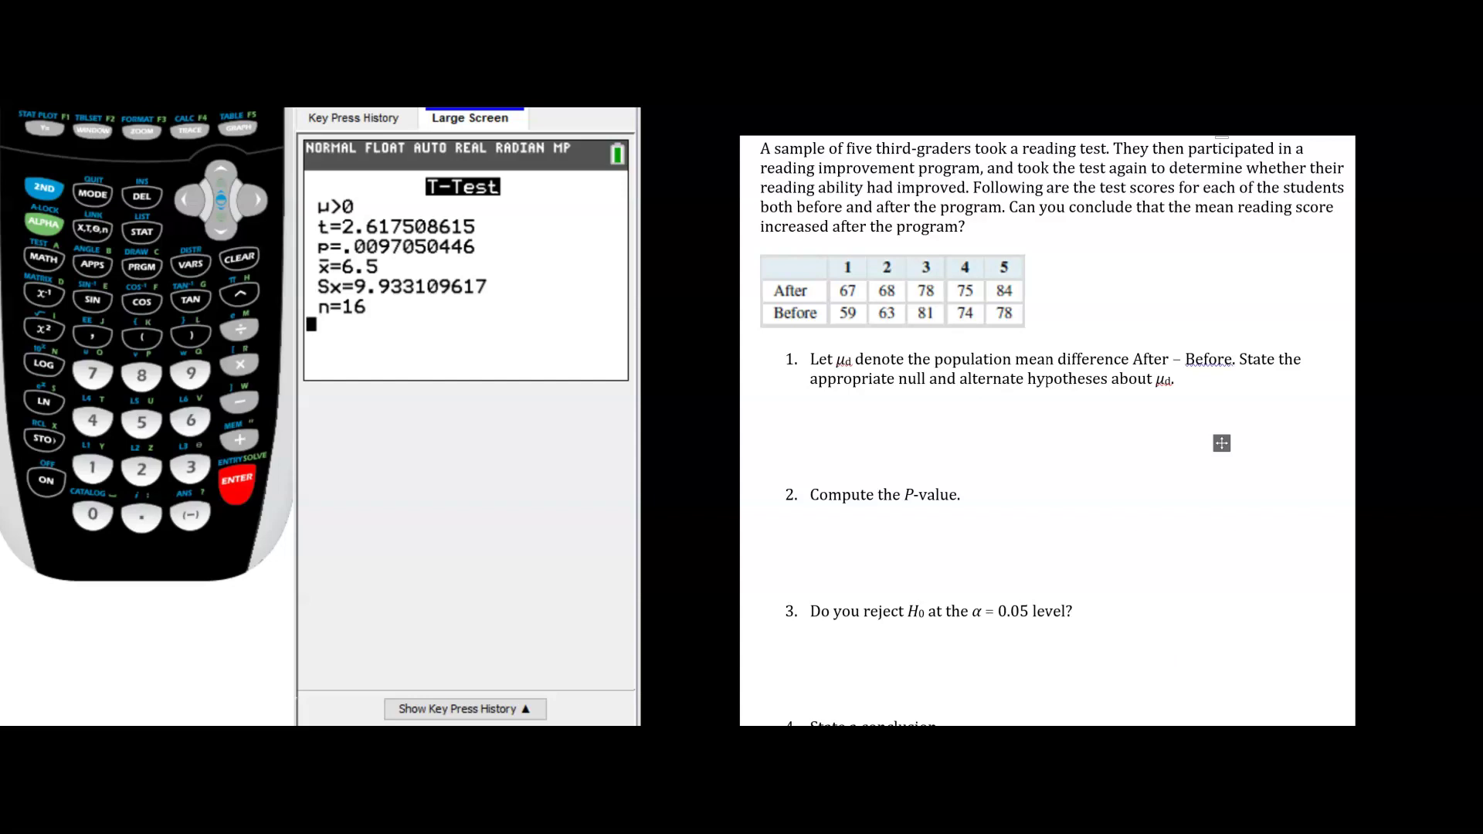
pyautogui.moveTo(1043, 309)
pyautogui.mouseDown()
pyautogui.moveTo(1041, 321)
pyautogui.moveTo(1170, 313)
pyautogui.mouseUp()
pyautogui.moveTo(1037, 286)
pyautogui.mouseDown()
pyautogui.moveTo(1145, 285)
pyautogui.moveTo(1175, 294)
pyautogui.mouseUp()
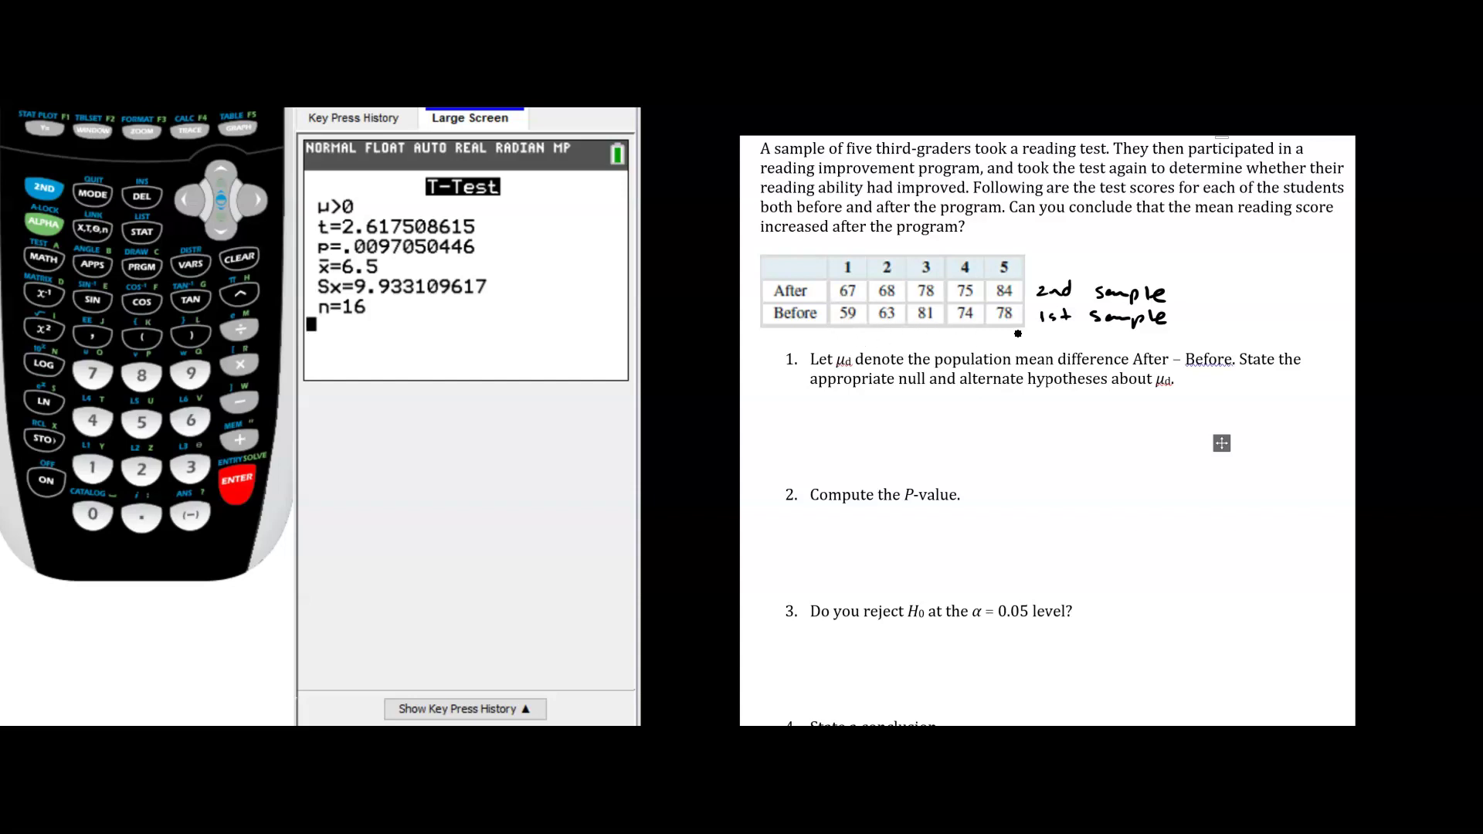
# Step: Clear the old data from lists L1 and L2 in the calculator's list editor
pyautogui.click(141, 232)
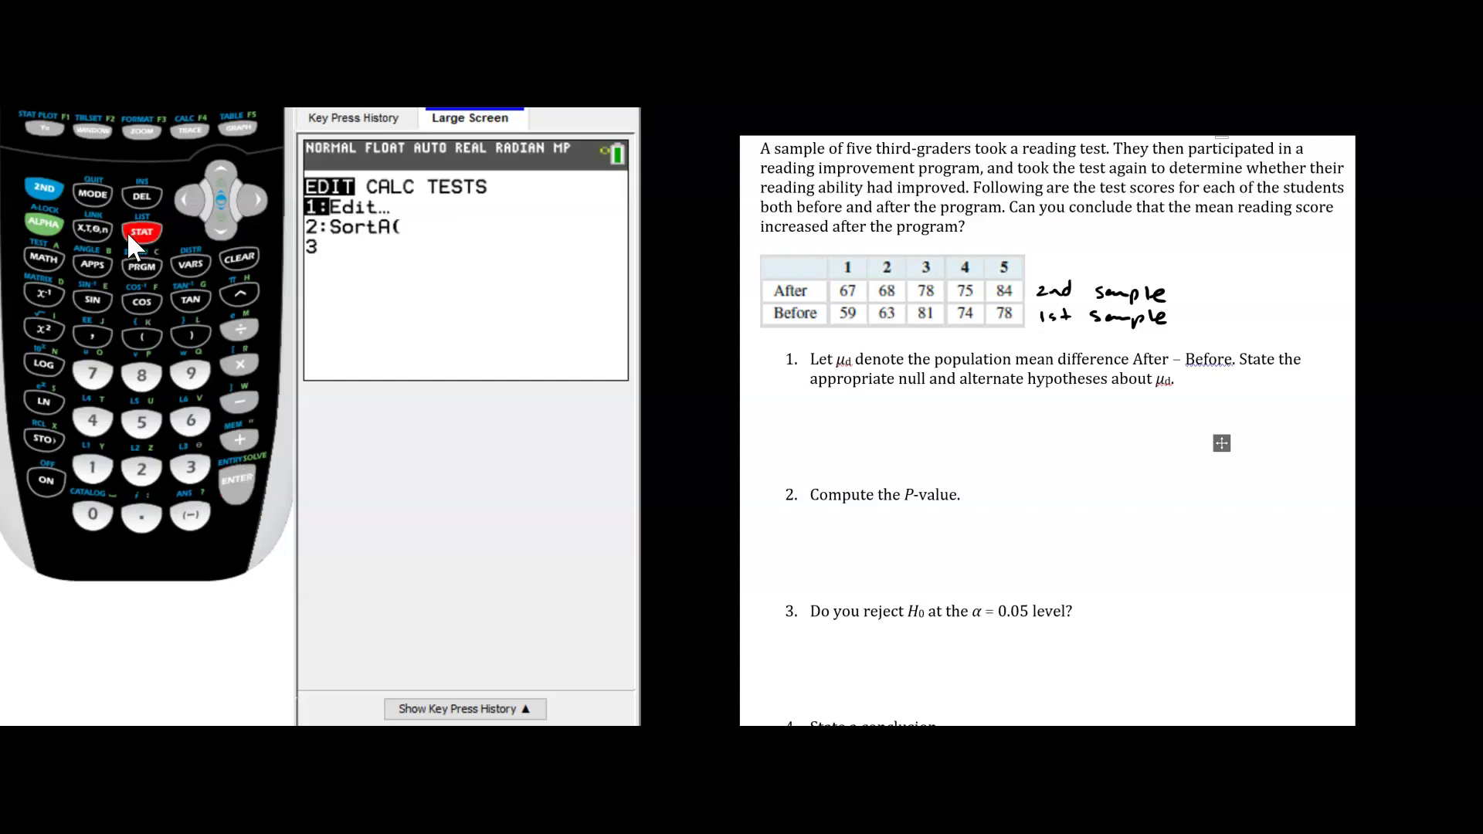
pyautogui.click(226, 479)
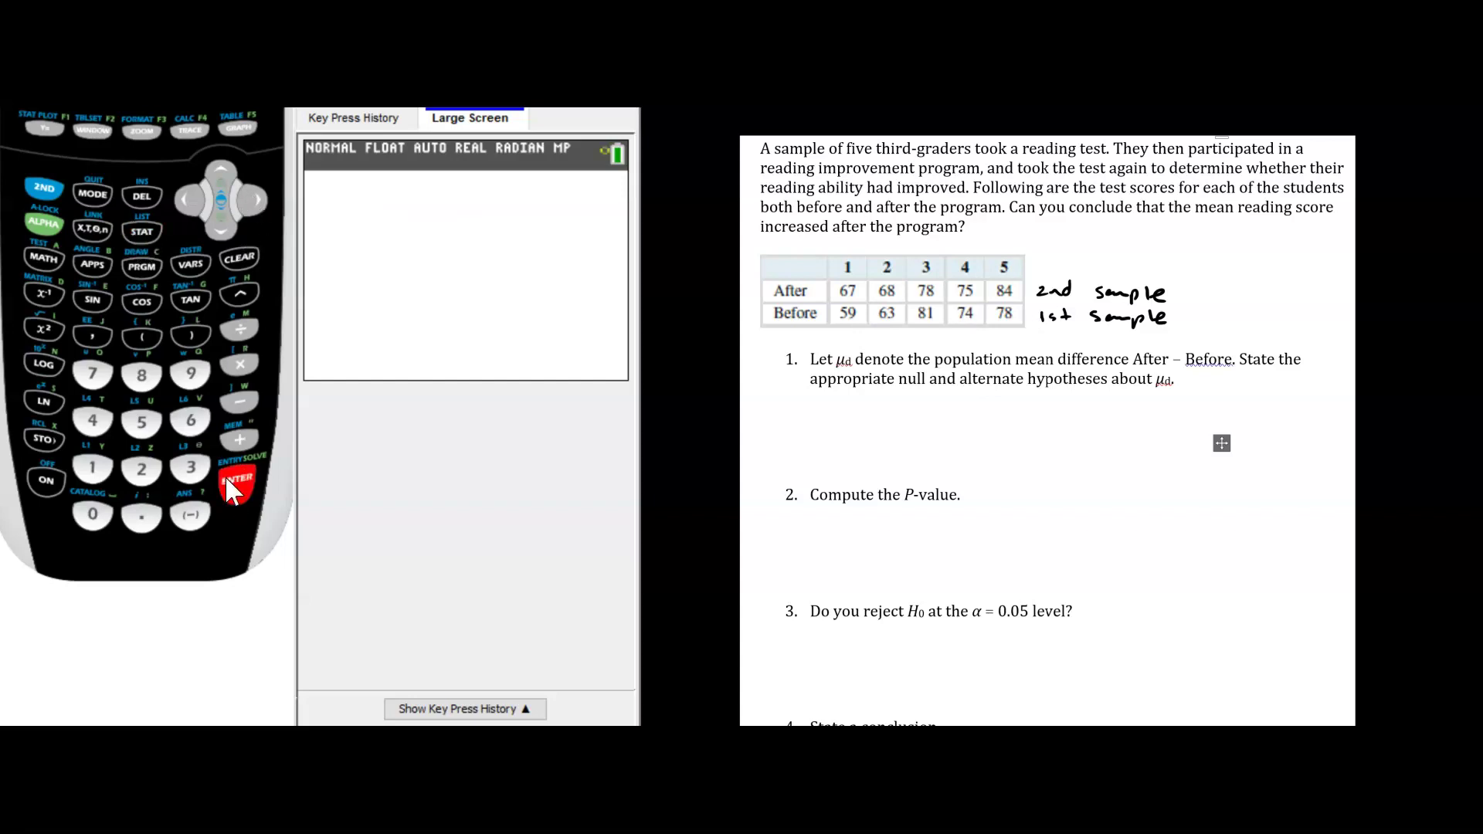
pyautogui.click(187, 200)
pyautogui.click(188, 201)
pyautogui.click(220, 173)
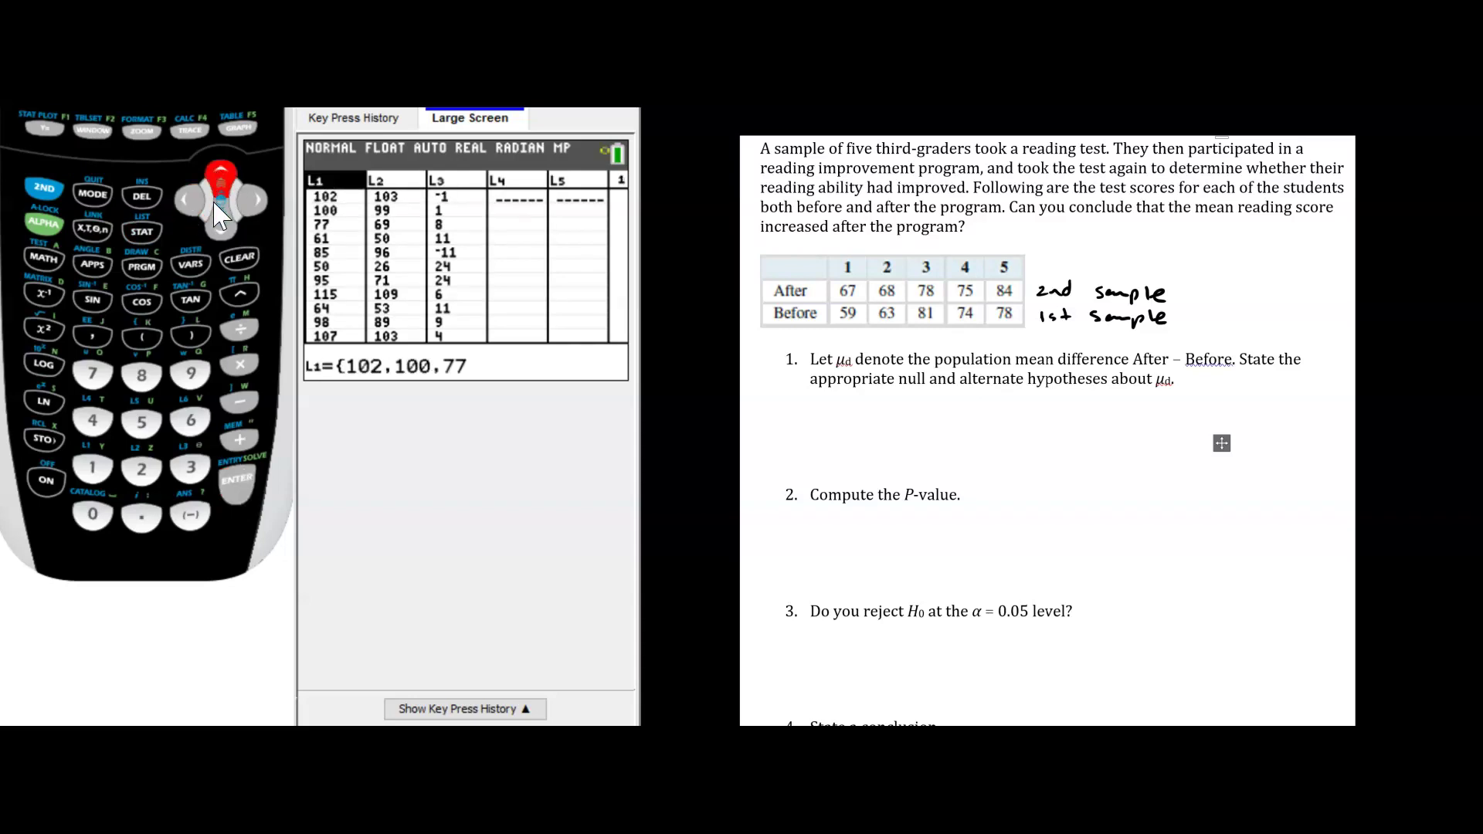
pyautogui.click(240, 258)
pyautogui.click(234, 481)
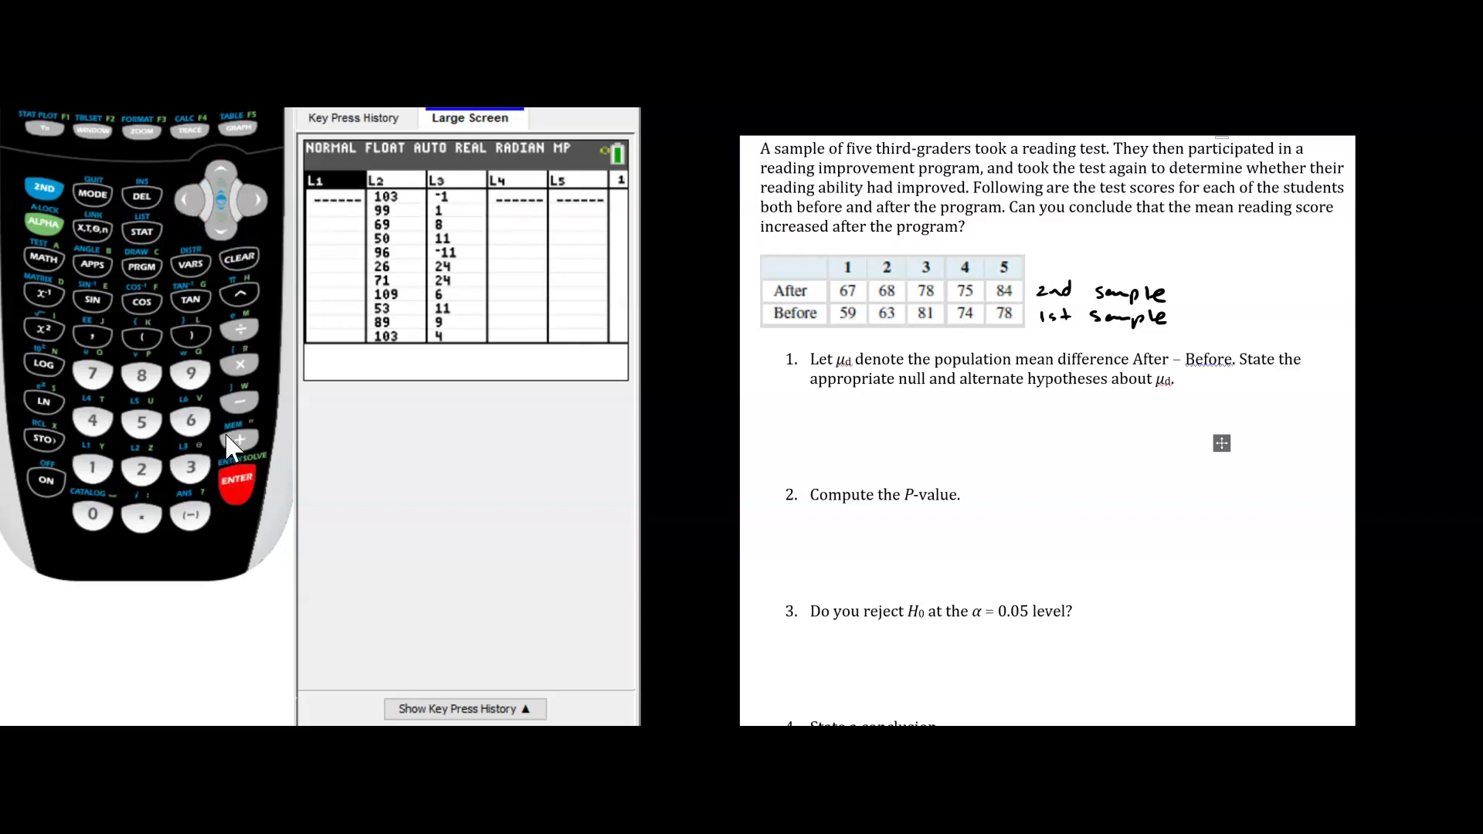
pyautogui.click(251, 201)
pyautogui.click(220, 172)
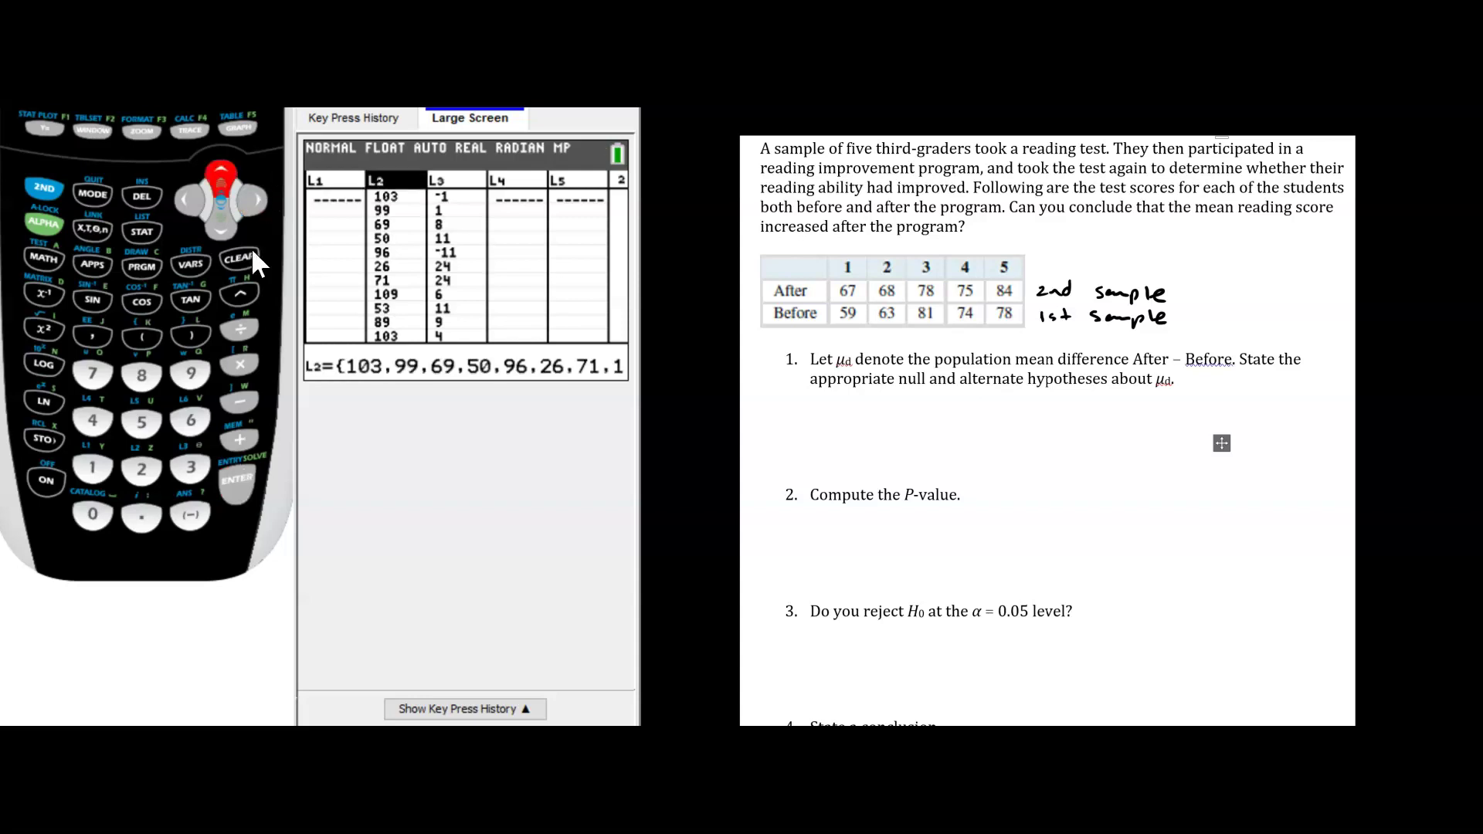
pyautogui.click(239, 258)
pyautogui.click(235, 481)
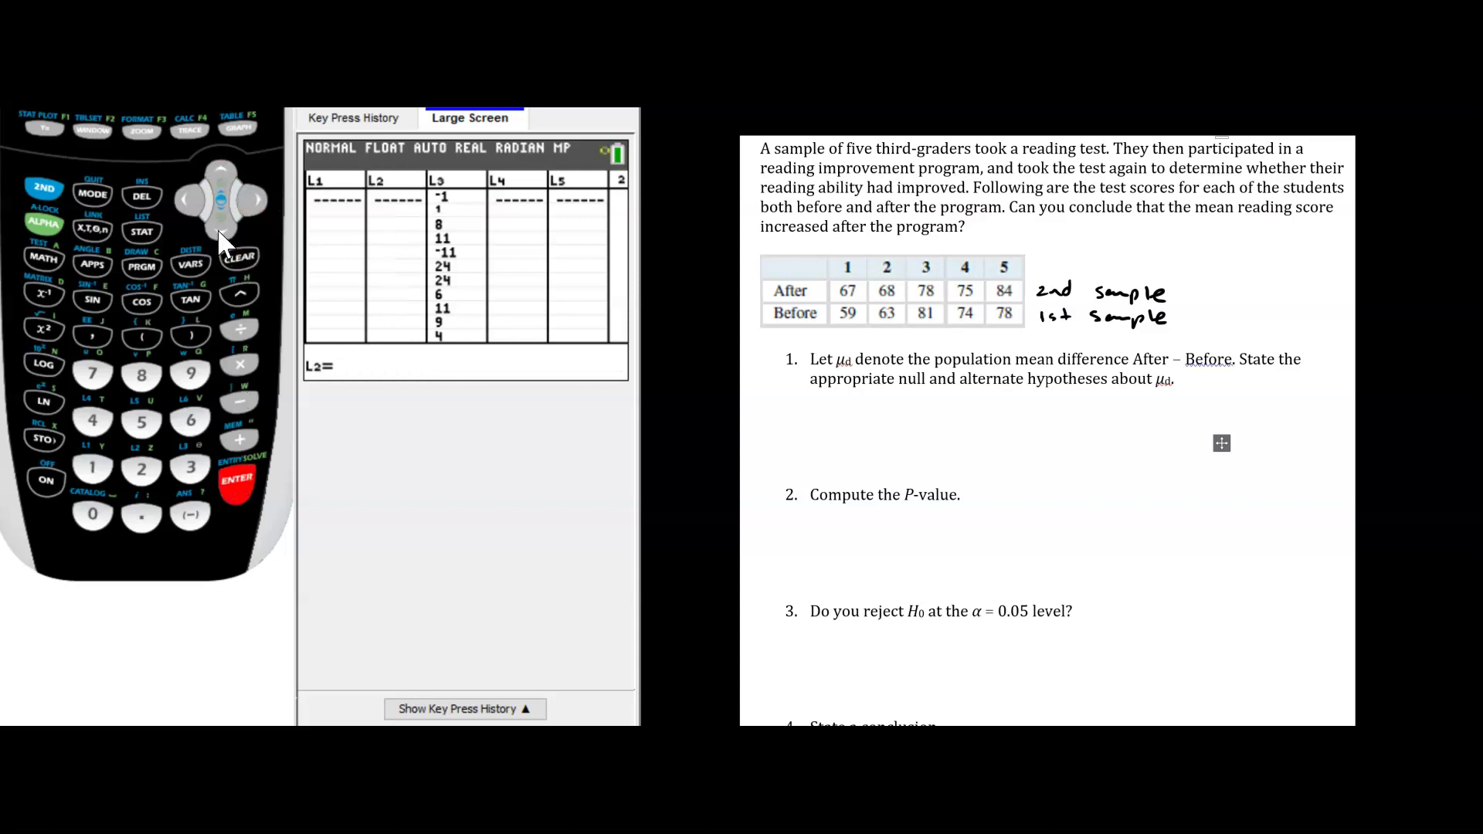
# Step: Enter the After scores 67, 68, 78, 75 and 84 into list L1
pyautogui.click(189, 200)
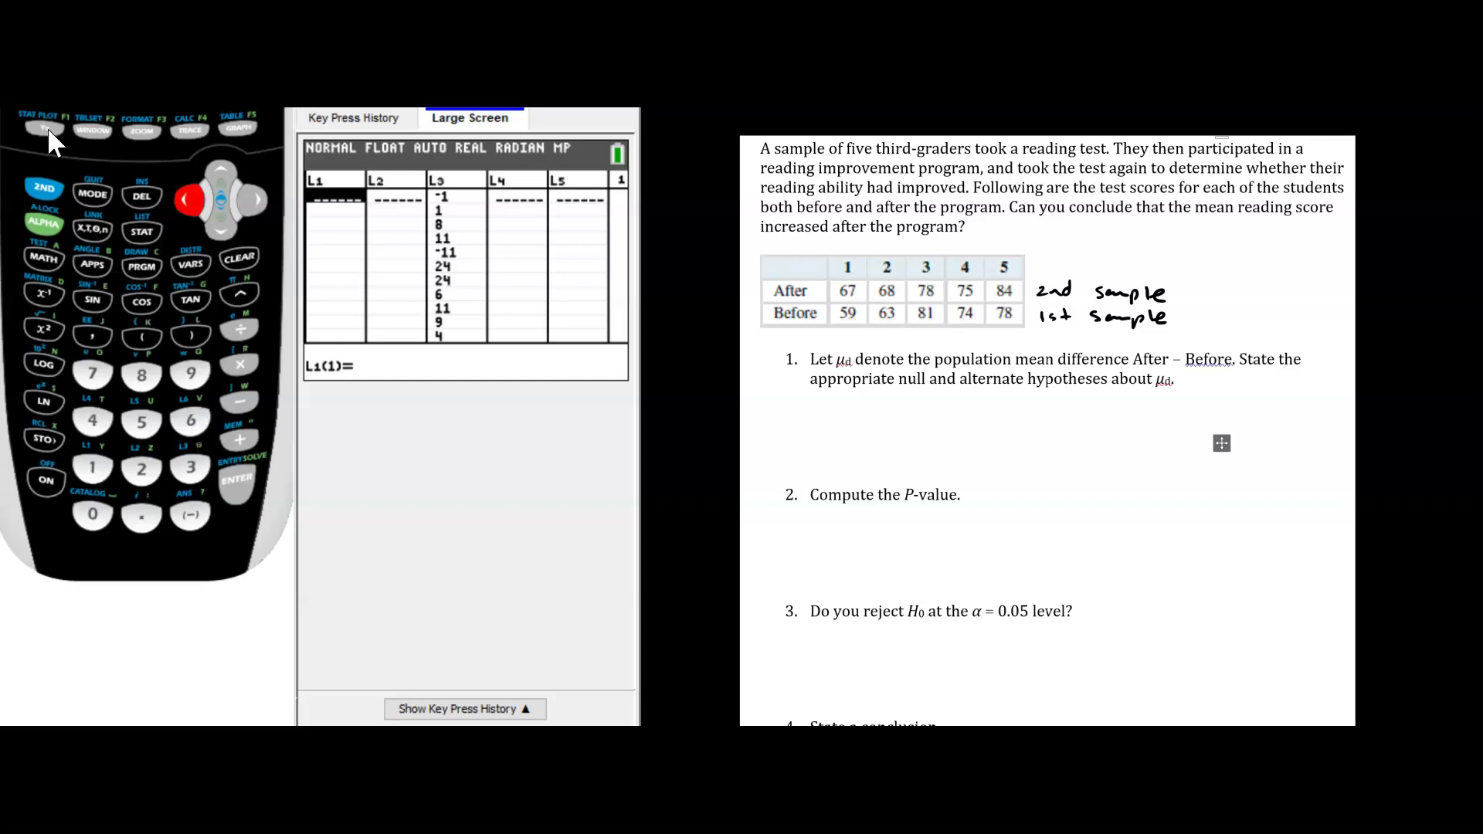
pyautogui.click(190, 420)
pyautogui.click(93, 373)
pyautogui.click(224, 484)
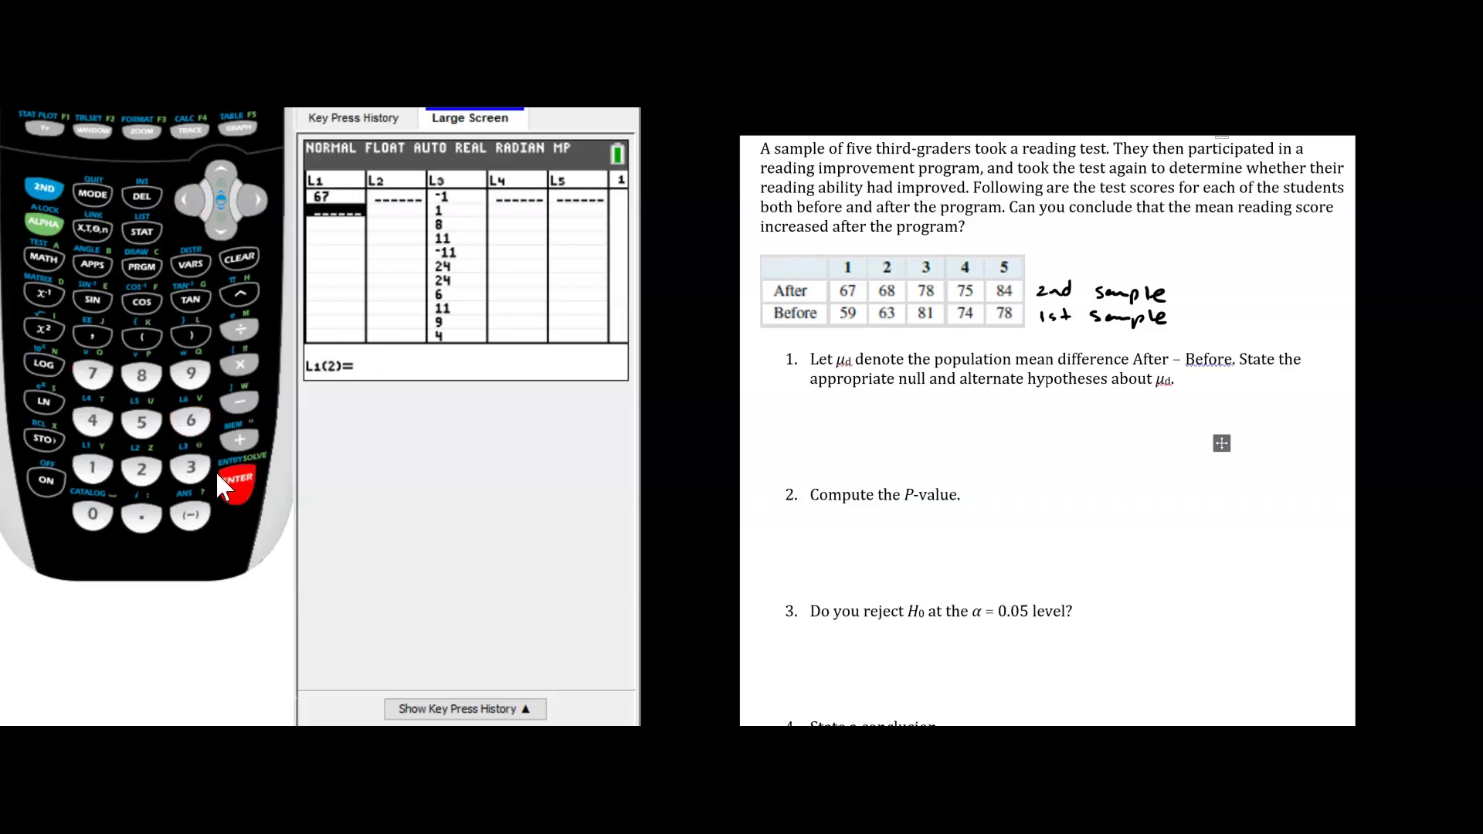
pyautogui.click(191, 420)
pyautogui.click(141, 375)
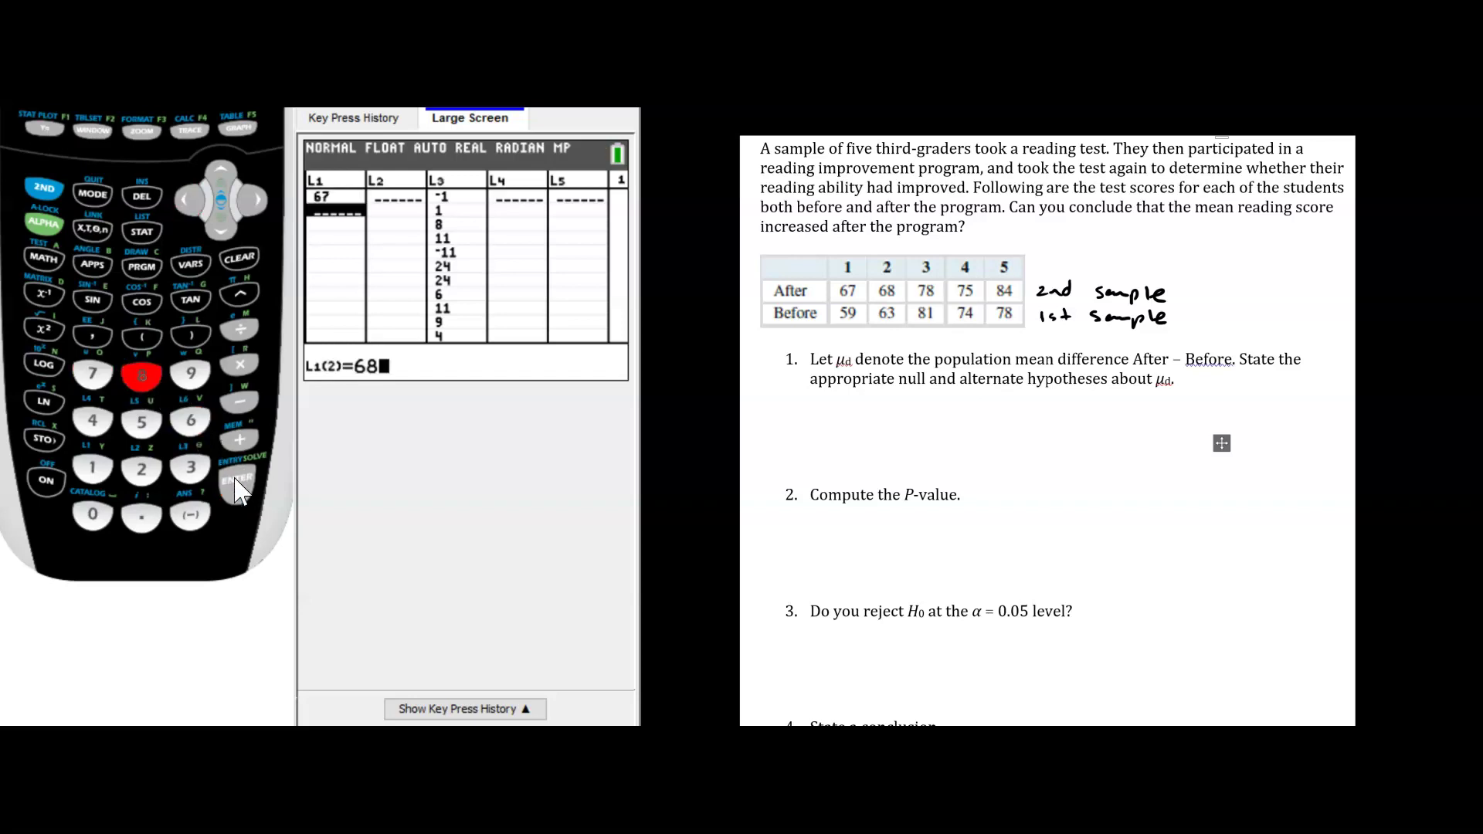
pyautogui.click(231, 482)
pyautogui.click(141, 377)
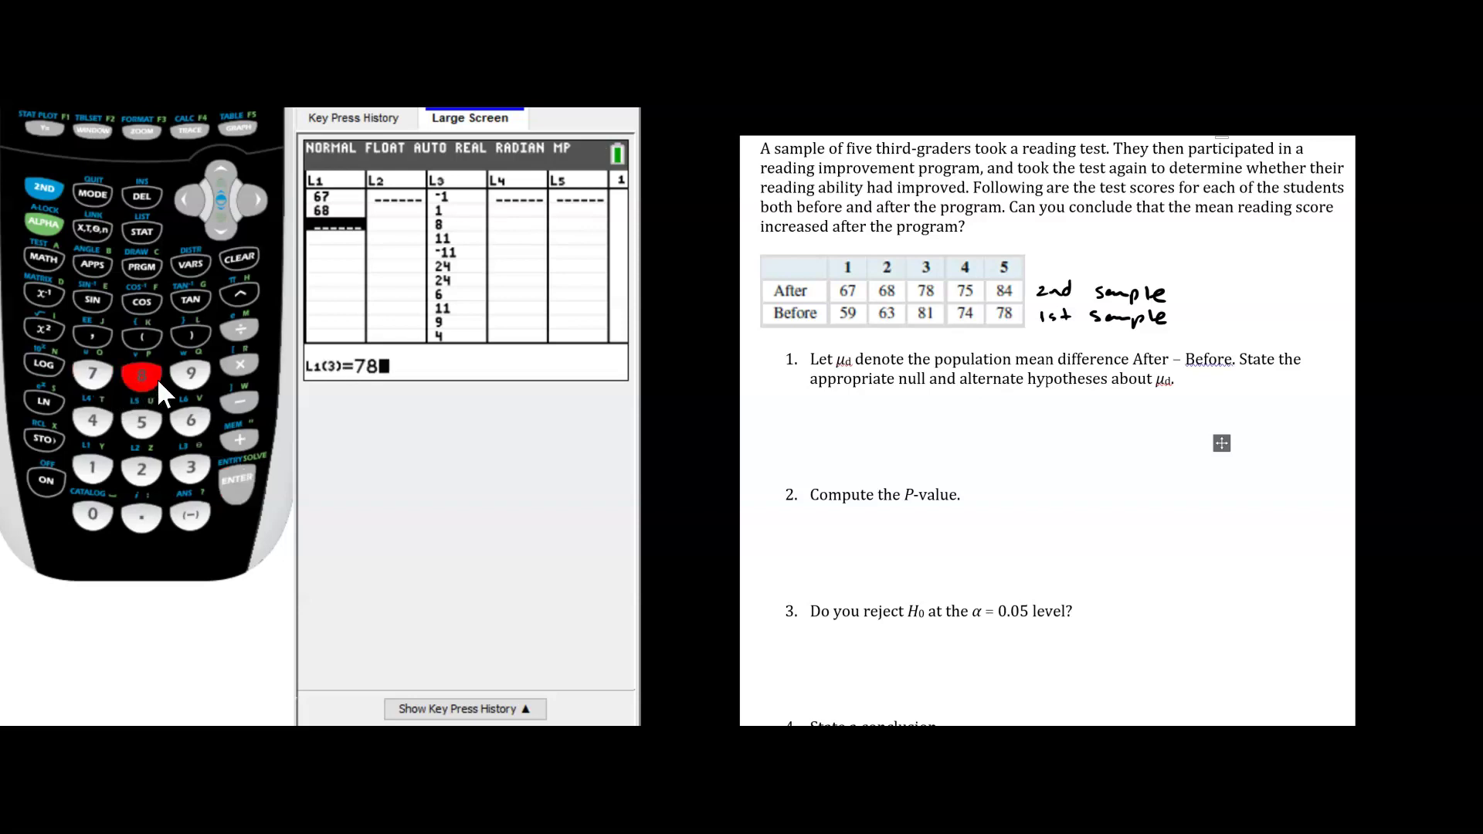
pyautogui.click(238, 476)
pyautogui.click(93, 377)
pyautogui.click(141, 422)
pyautogui.click(235, 476)
pyautogui.click(140, 378)
pyautogui.click(93, 421)
pyautogui.click(235, 477)
# Step: Enter the Before scores 59, 63, 81, 74 and 78 into list L2
pyautogui.click(244, 194)
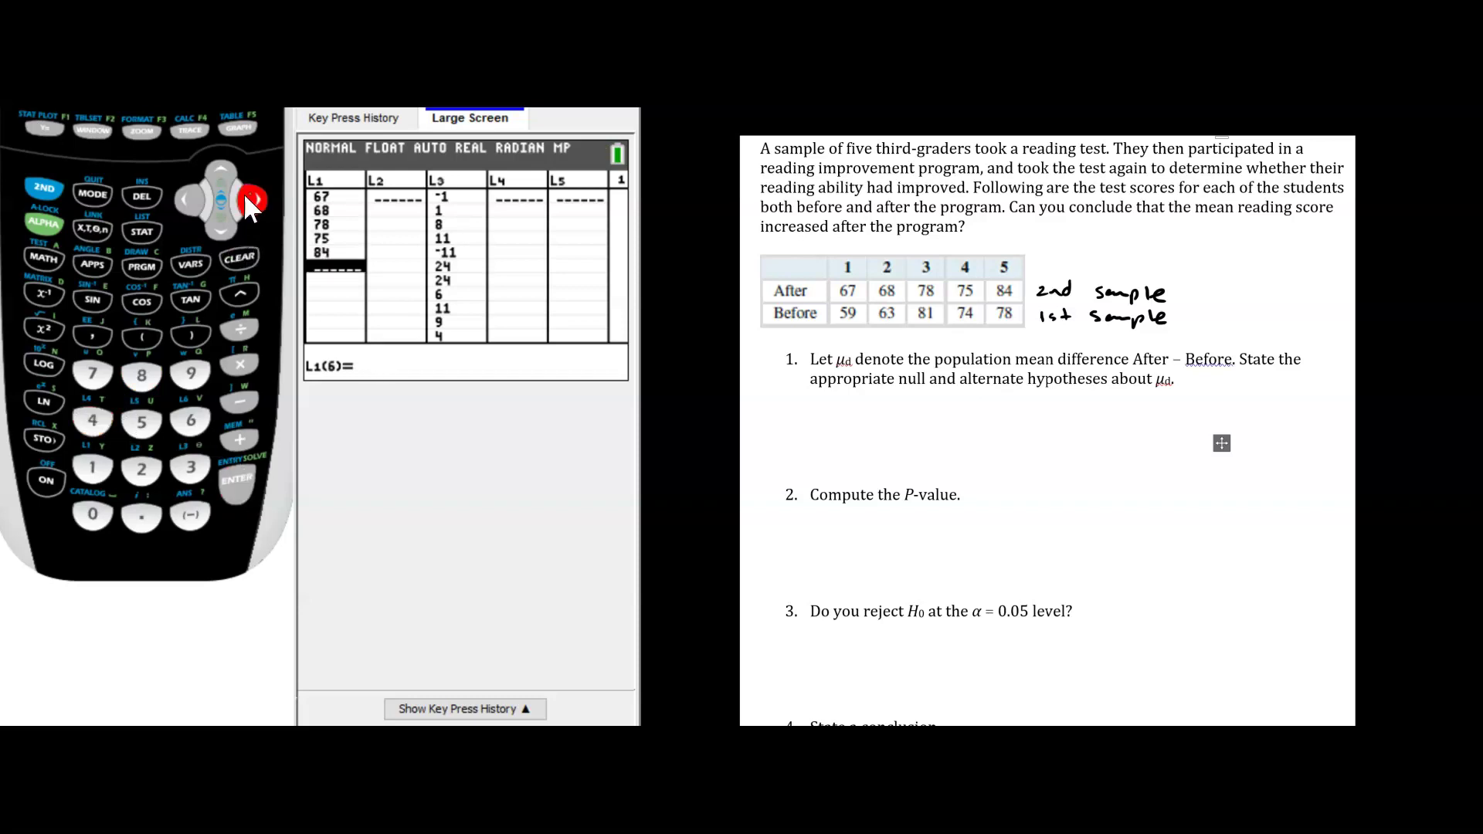
pyautogui.click(141, 422)
pyautogui.click(191, 374)
pyautogui.click(235, 475)
pyautogui.click(191, 420)
pyautogui.click(191, 468)
pyautogui.click(235, 477)
pyautogui.click(142, 375)
pyautogui.click(92, 467)
pyautogui.click(235, 477)
pyautogui.click(92, 374)
pyautogui.click(92, 420)
pyautogui.click(235, 477)
pyautogui.click(93, 375)
pyautogui.click(142, 375)
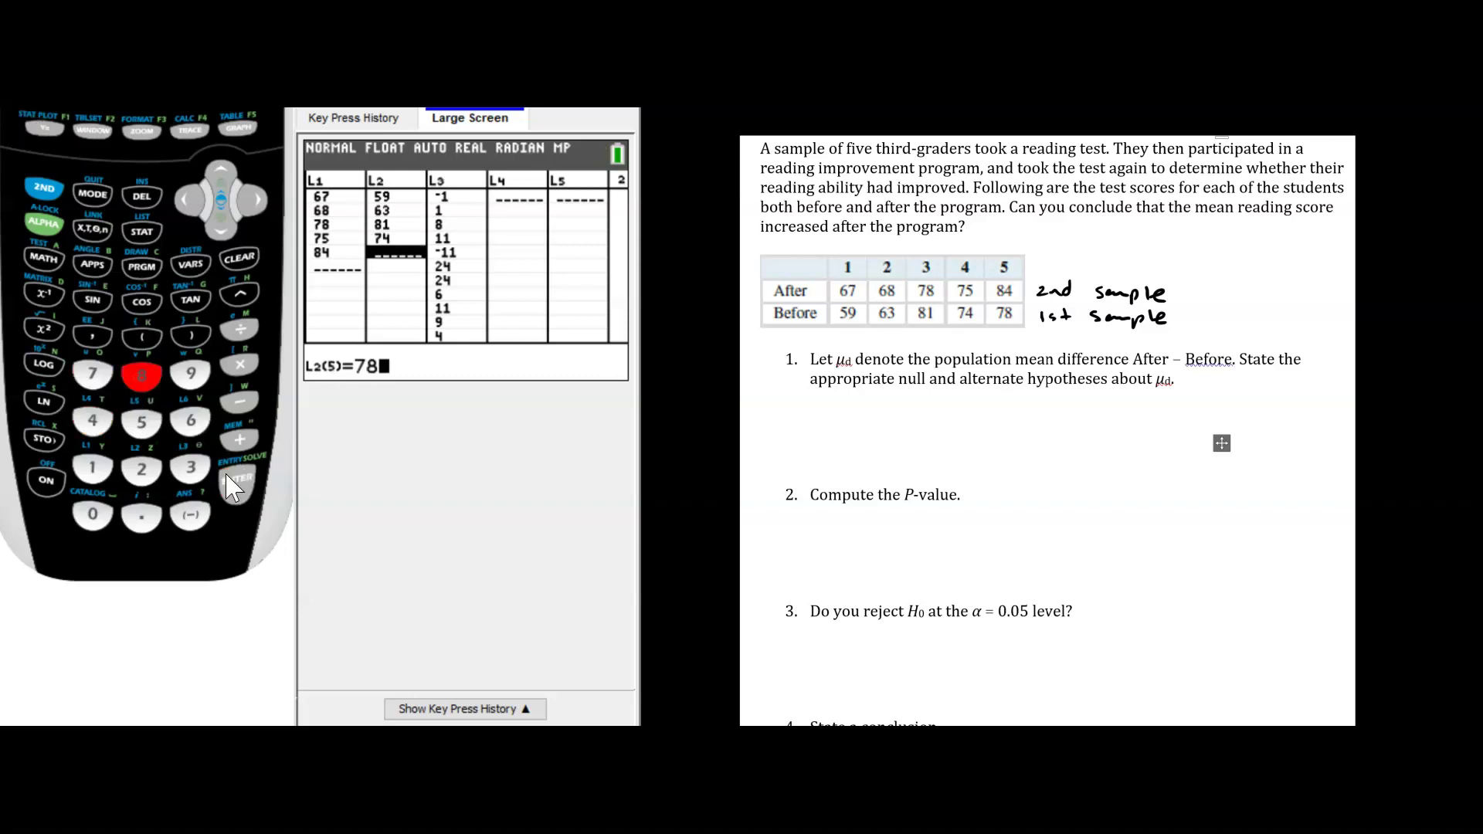
pyautogui.click(235, 477)
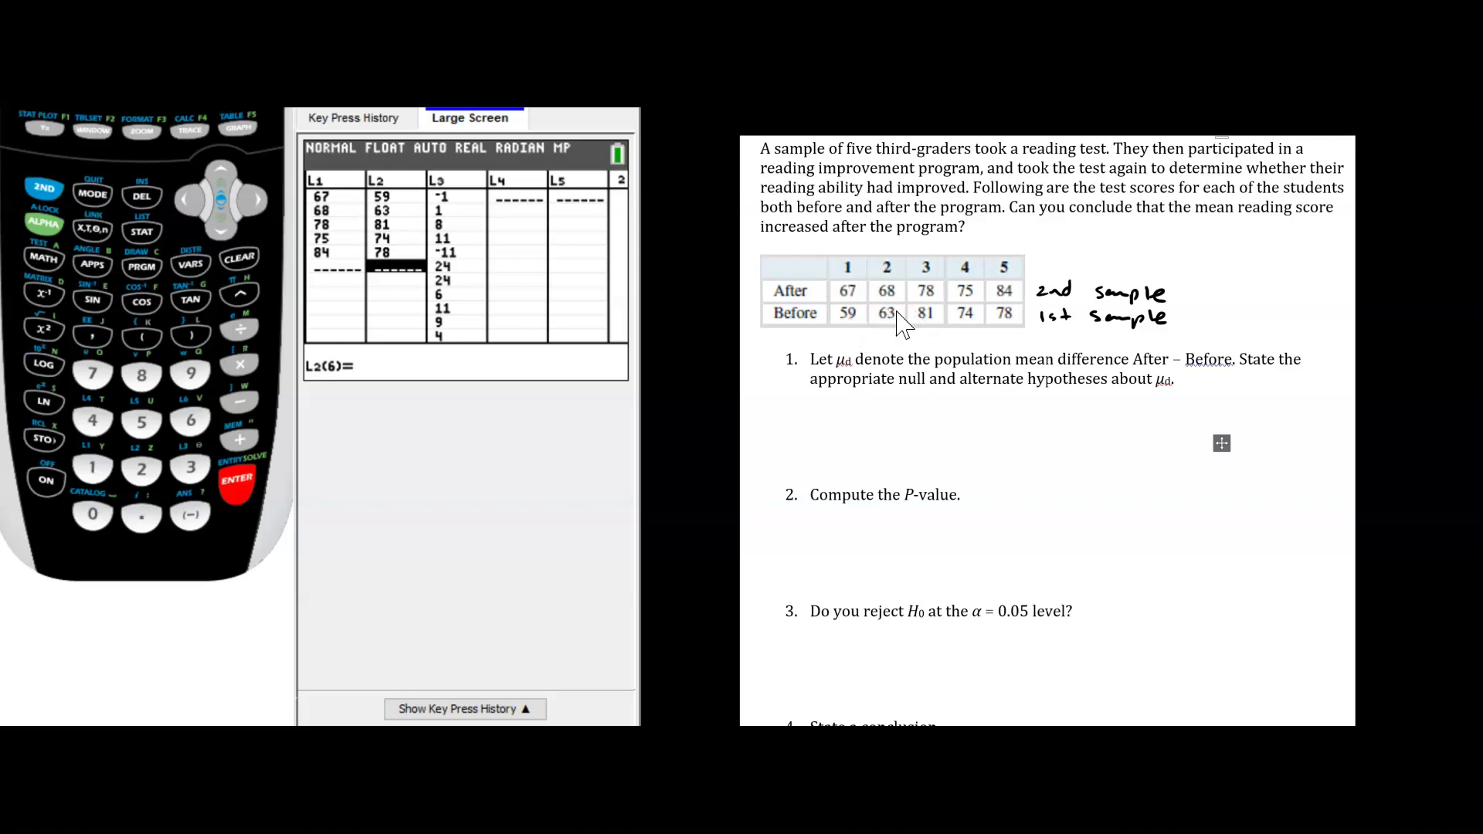
# Step: Clear the old differences from list L3 in the list editor
pyautogui.click(255, 200)
pyautogui.click(220, 176)
pyautogui.click(221, 177)
pyautogui.click(220, 176)
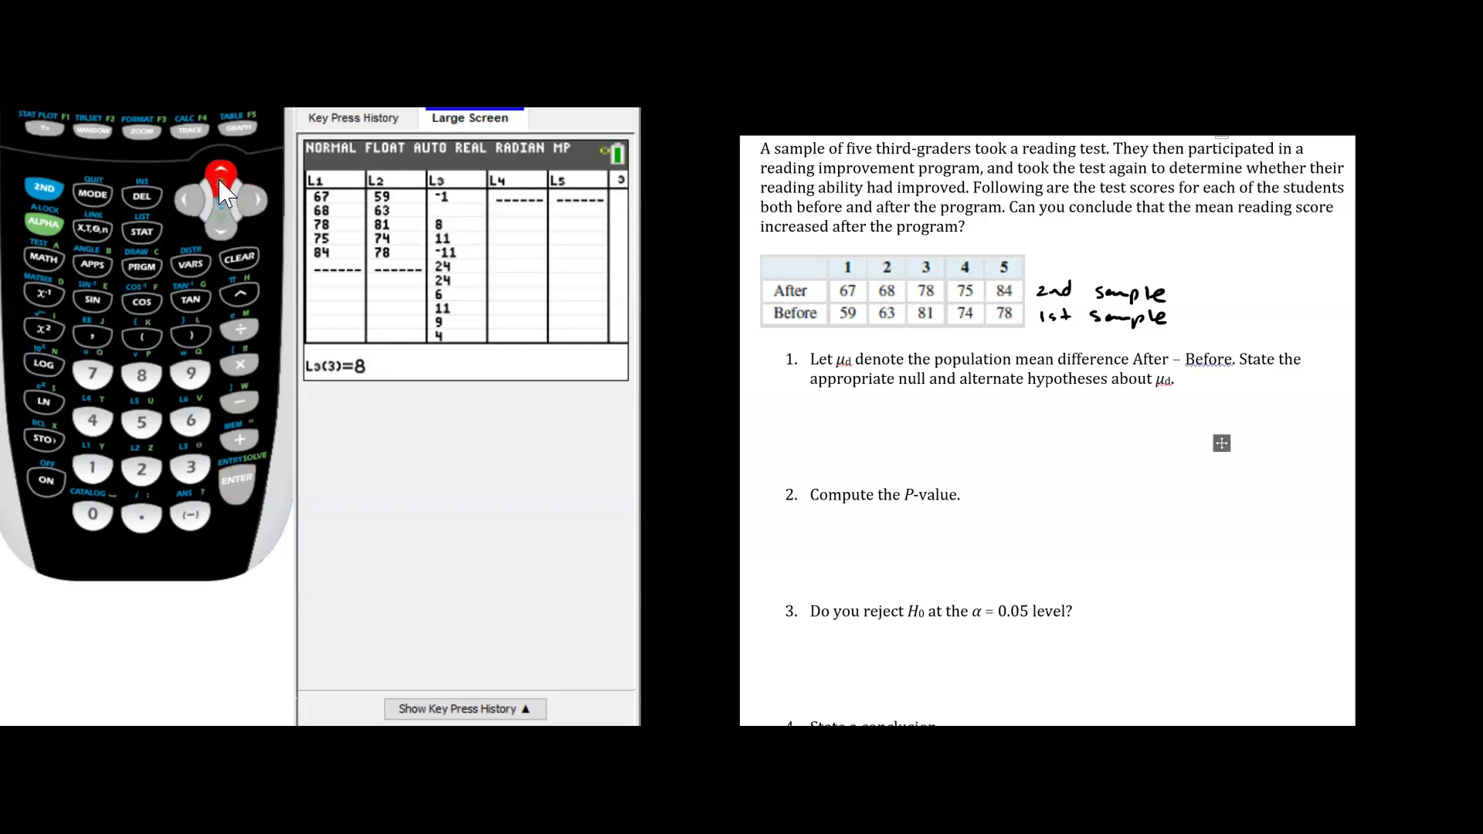
pyautogui.click(220, 178)
pyautogui.click(220, 177)
pyautogui.click(222, 182)
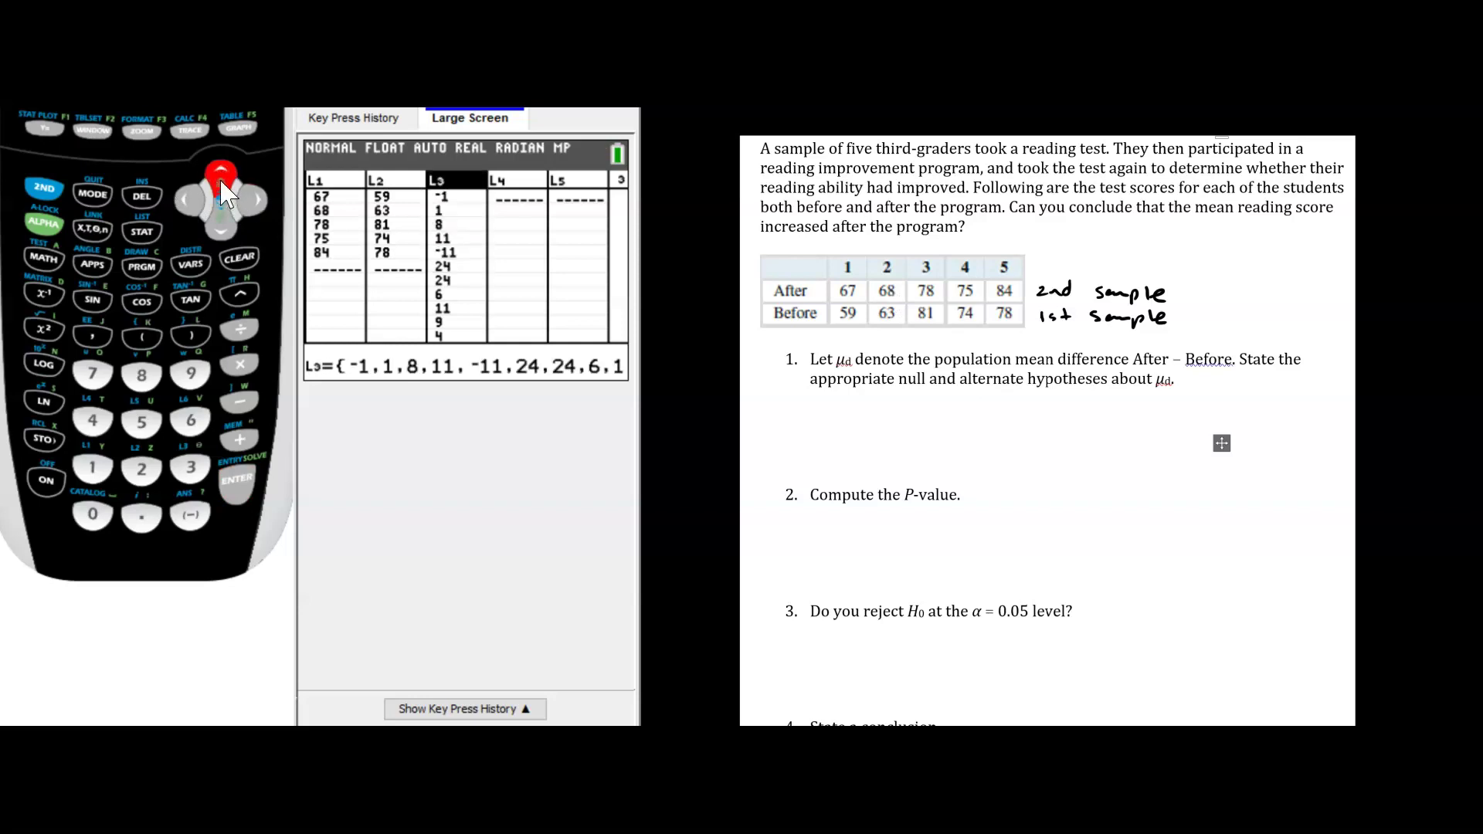
pyautogui.click(239, 258)
pyautogui.click(235, 484)
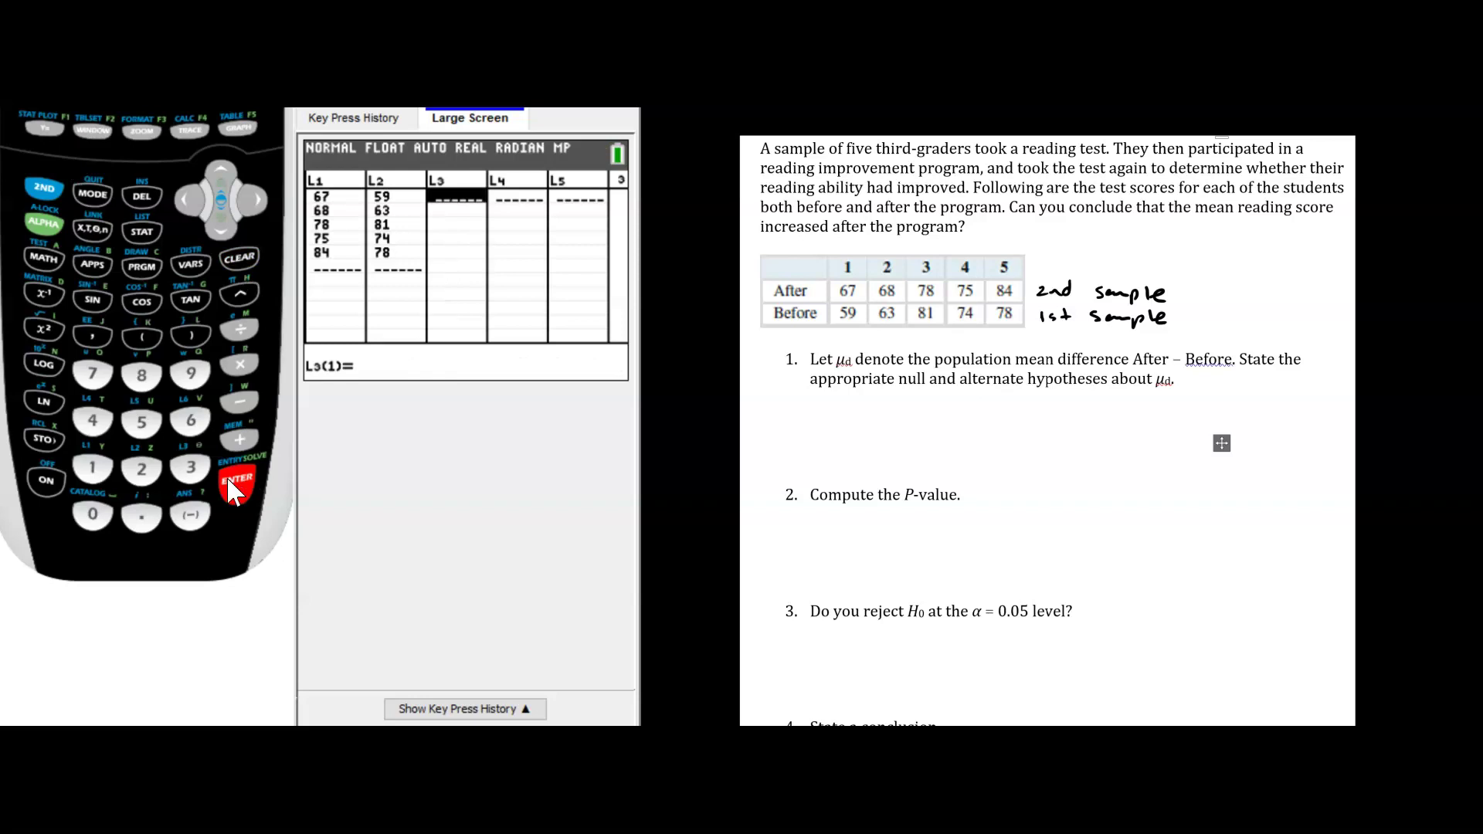
# Step: Define list L3 as L1 − L2 to compute the After minus Before differences
pyautogui.click(220, 174)
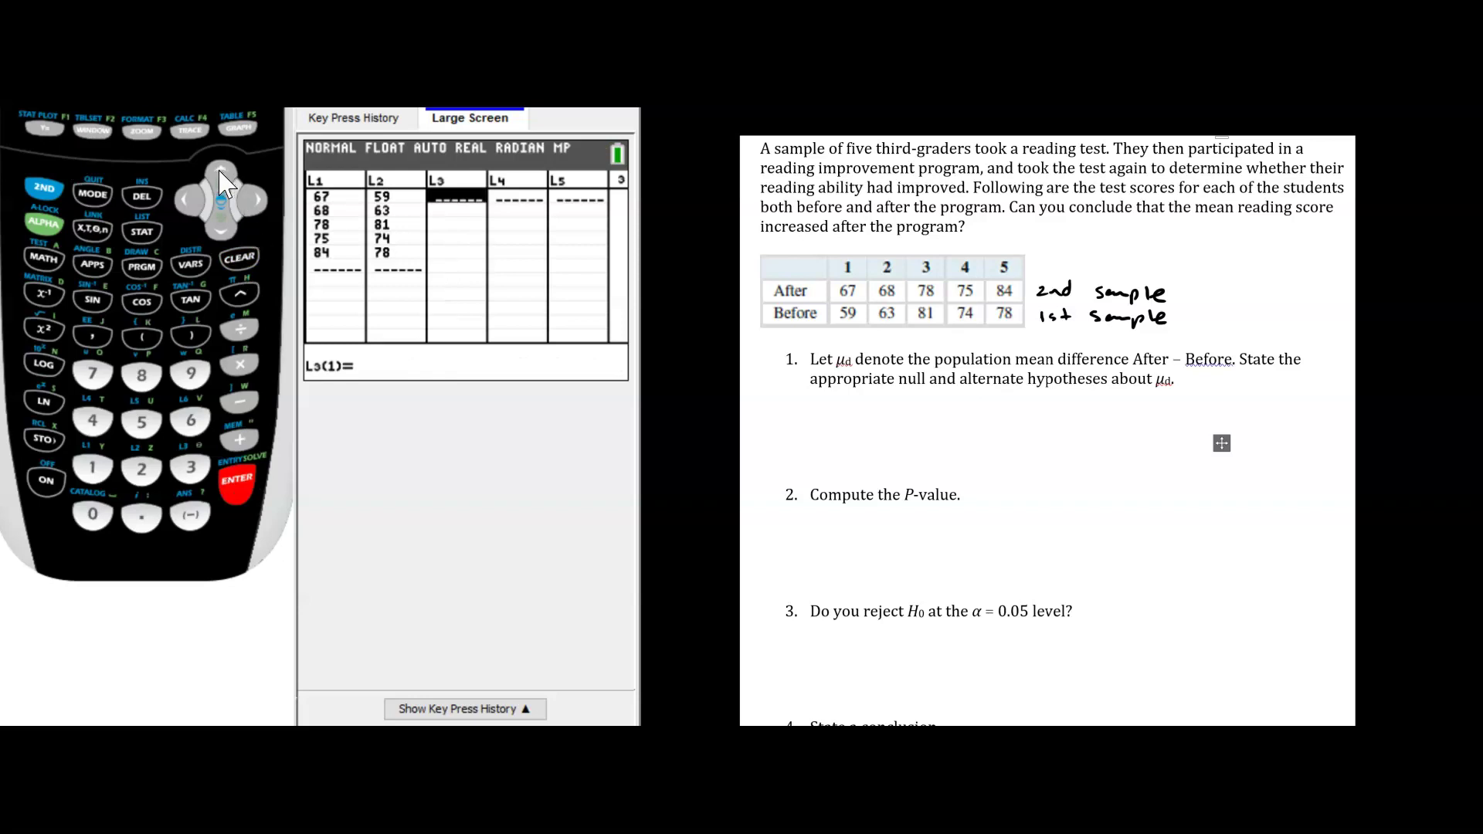
pyautogui.click(37, 187)
pyautogui.click(92, 467)
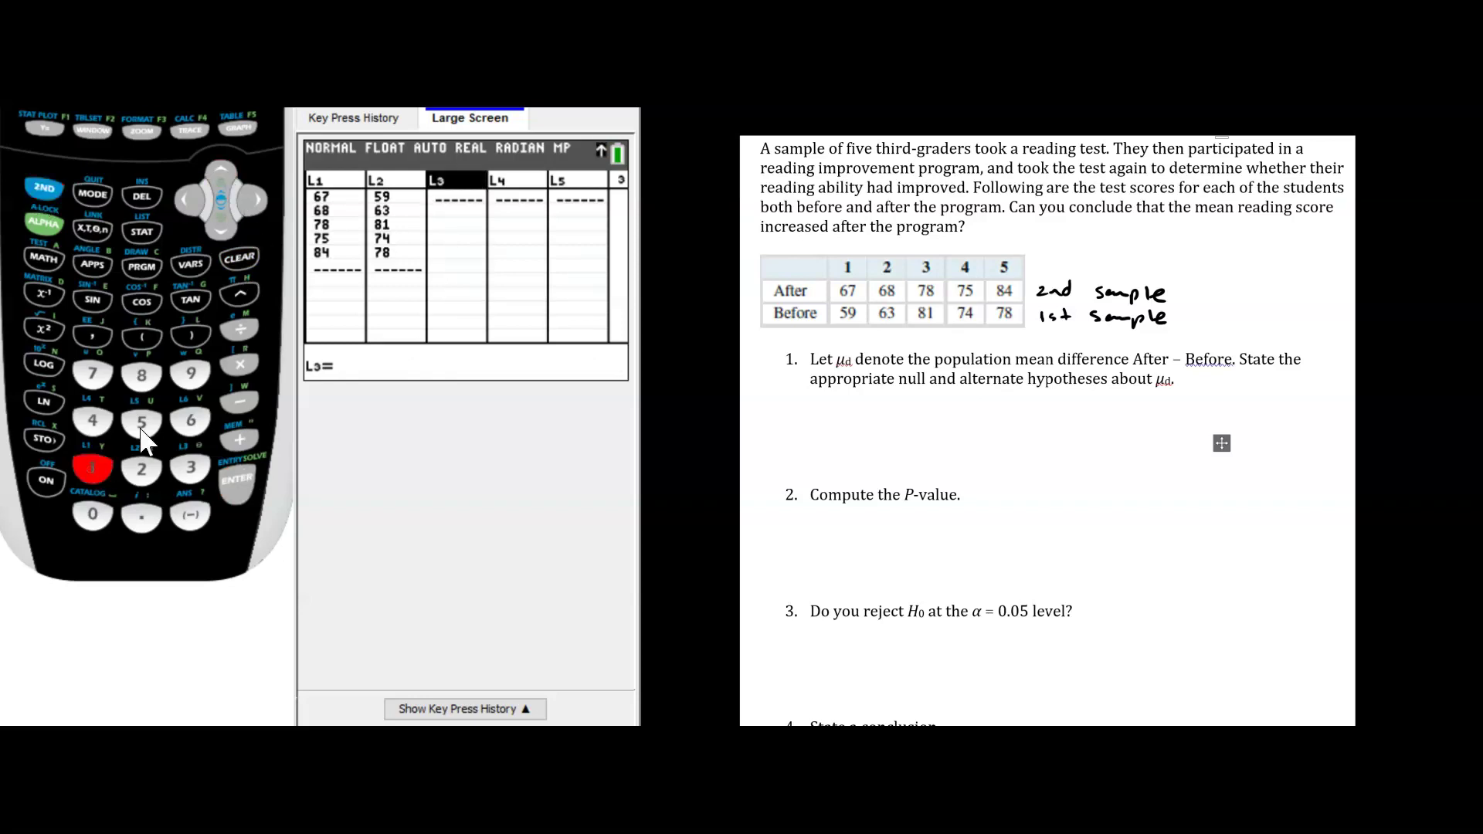
pyautogui.click(239, 400)
pyautogui.click(44, 187)
pyautogui.click(142, 468)
pyautogui.click(238, 481)
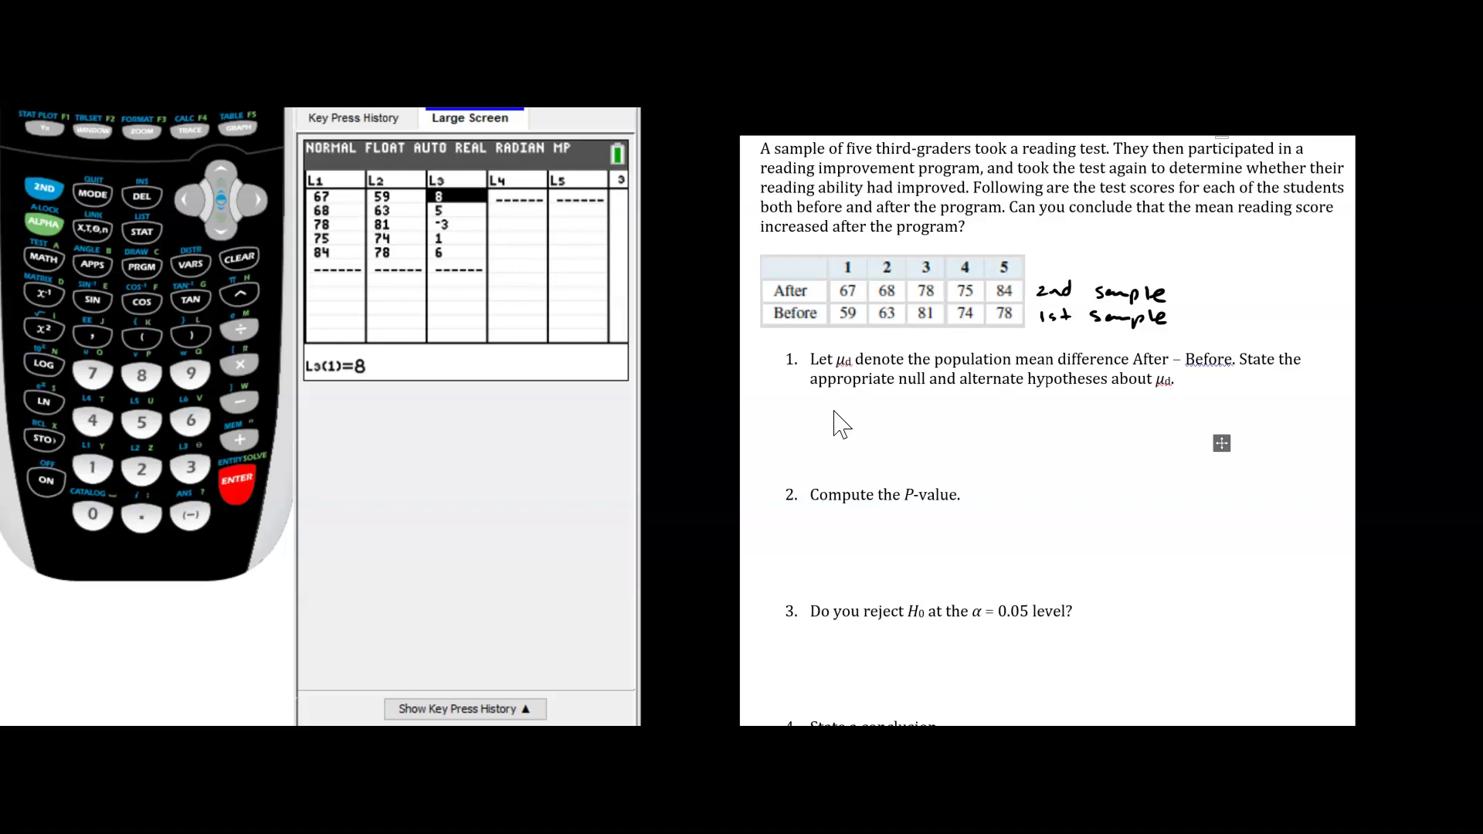
# Step: Handwrite the hypotheses H₀: μd = 0 and H₁: μd > 0 under question 1
pyautogui.moveTo(834, 410); pyautogui.dragTo(922, 419)
pyautogui.click(872, 403)
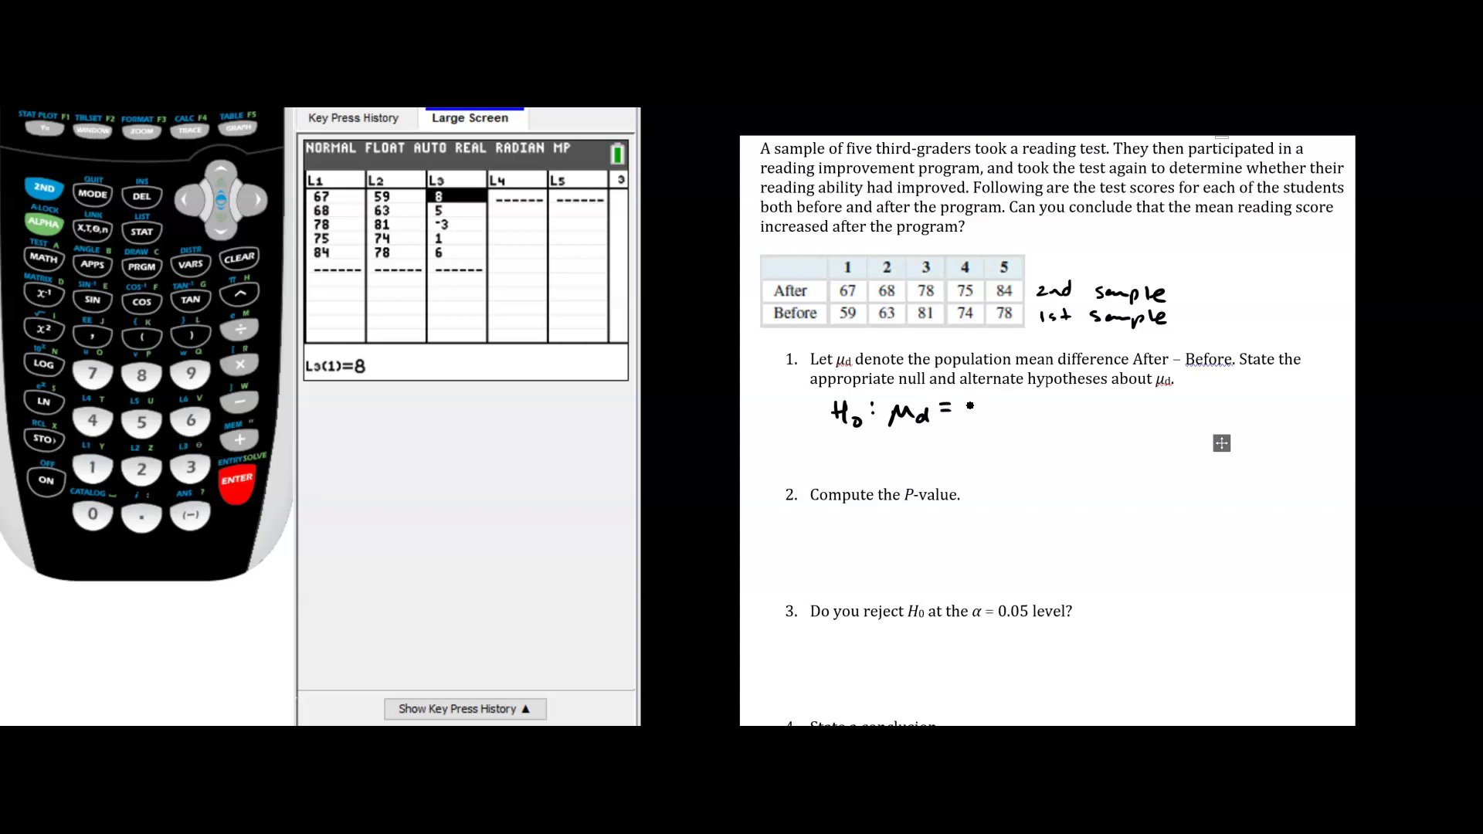
pyautogui.moveTo(969, 404); pyautogui.dragTo(972, 396)
pyautogui.moveTo(836, 450)
pyautogui.mouseDown()
pyautogui.moveTo(882, 455)
pyautogui.moveTo(897, 475)
pyautogui.moveTo(959, 468)
pyautogui.mouseUp()
pyautogui.moveTo(988, 452)
pyautogui.mouseDown()
pyautogui.moveTo(980, 467)
pyautogui.moveTo(987, 454)
pyautogui.mouseUp()
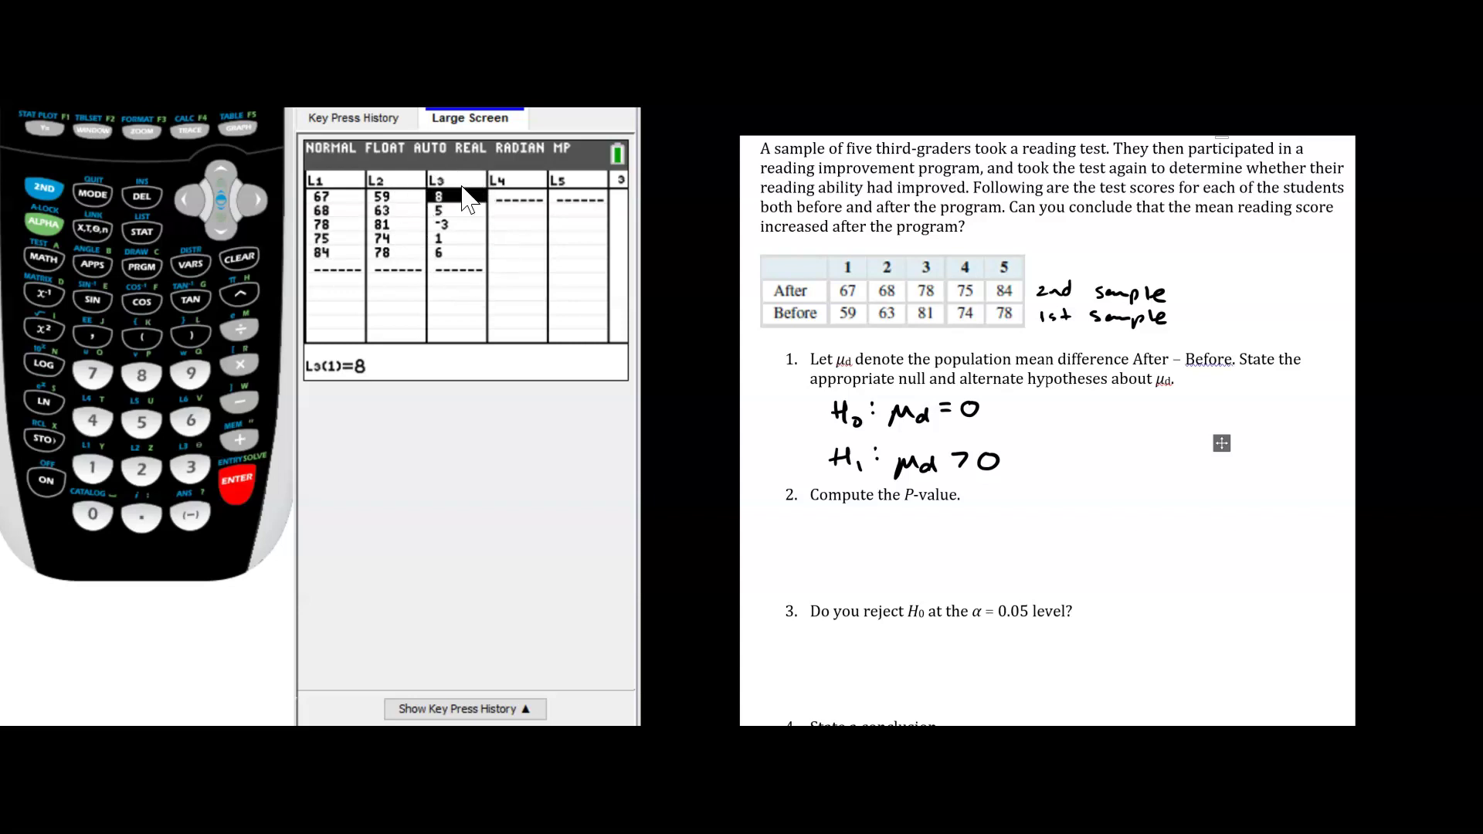
# Step: Calculate a T-Test on the data in L3 with μ0 = 0, frequency 1 and the alternative >μ0
pyautogui.click(142, 232)
pyautogui.click(250, 200)
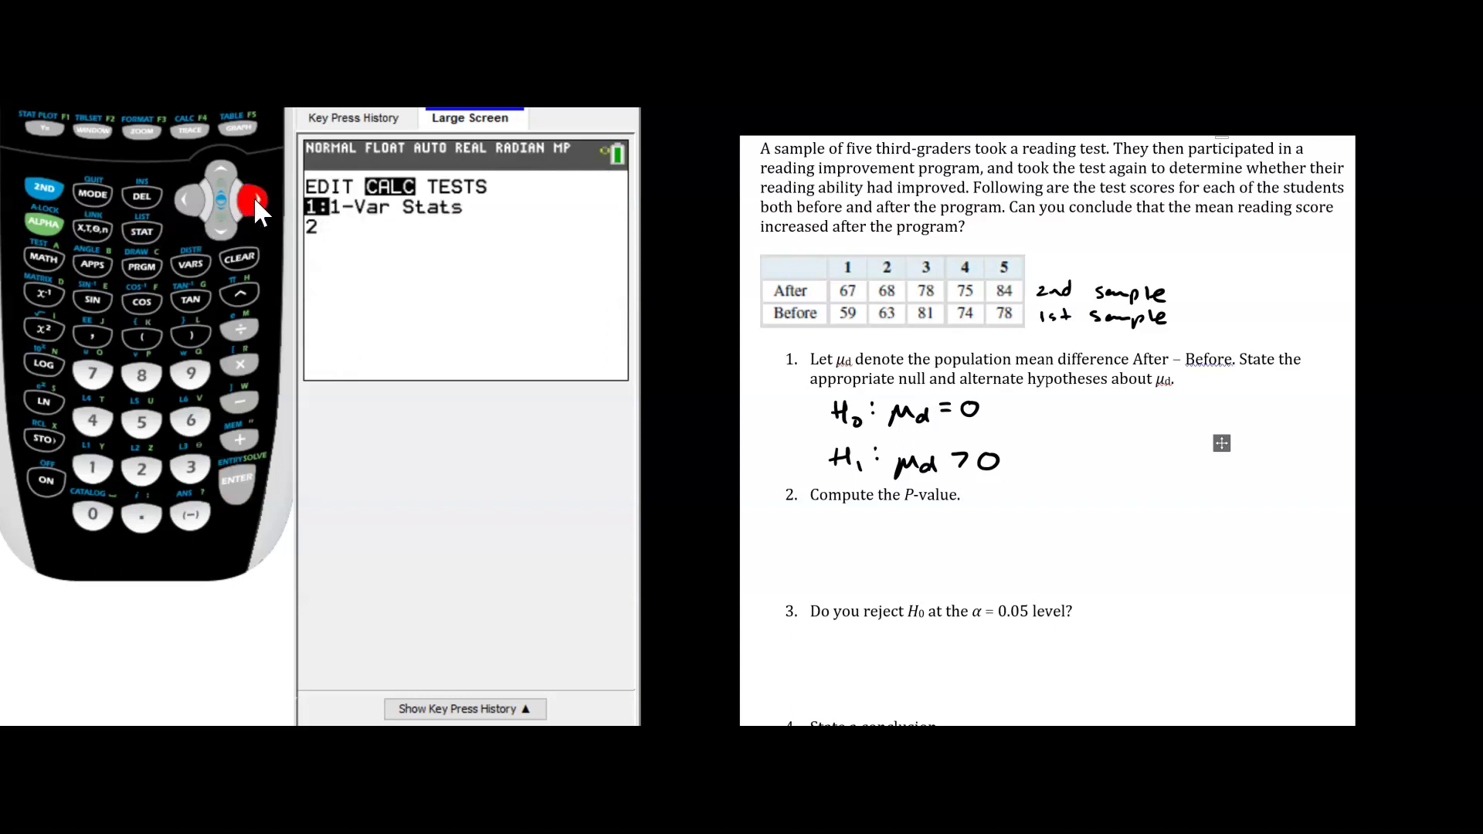
pyautogui.click(252, 198)
pyautogui.click(143, 468)
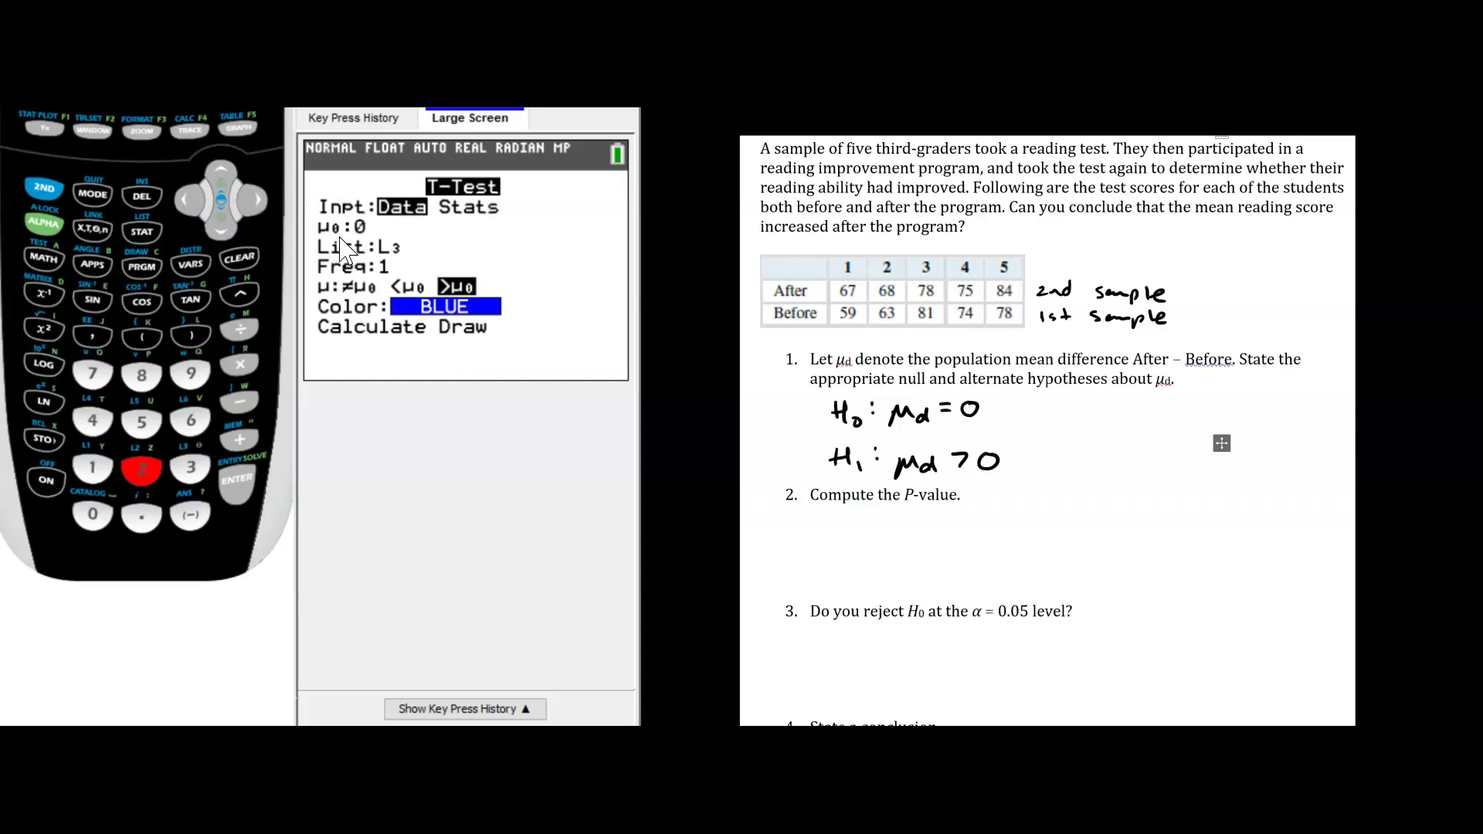
pyautogui.click(222, 225)
pyautogui.click(229, 225)
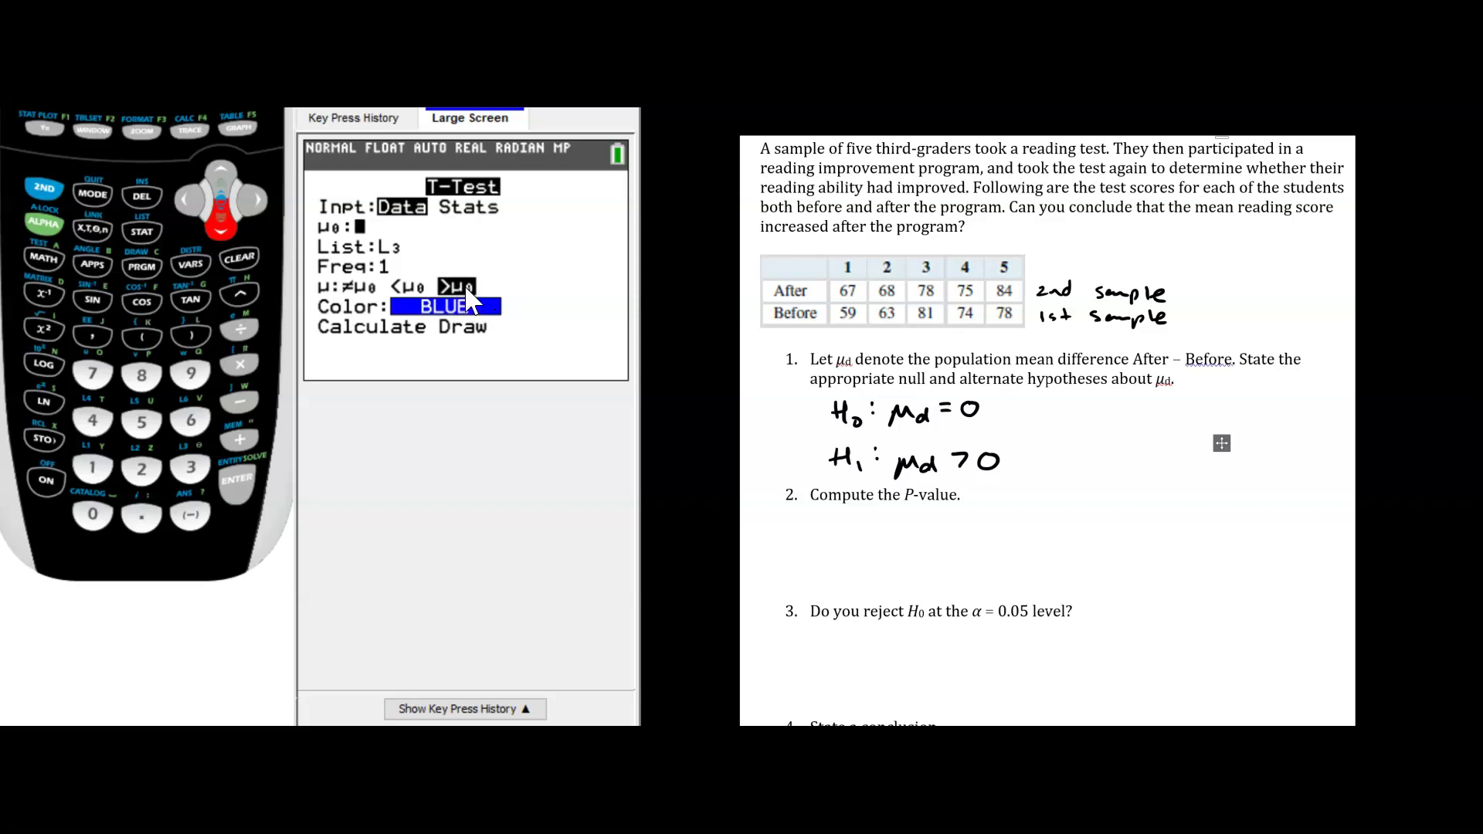
pyautogui.click(220, 226)
pyautogui.click(221, 226)
pyautogui.click(220, 226)
pyautogui.click(220, 226)
pyautogui.click(221, 225)
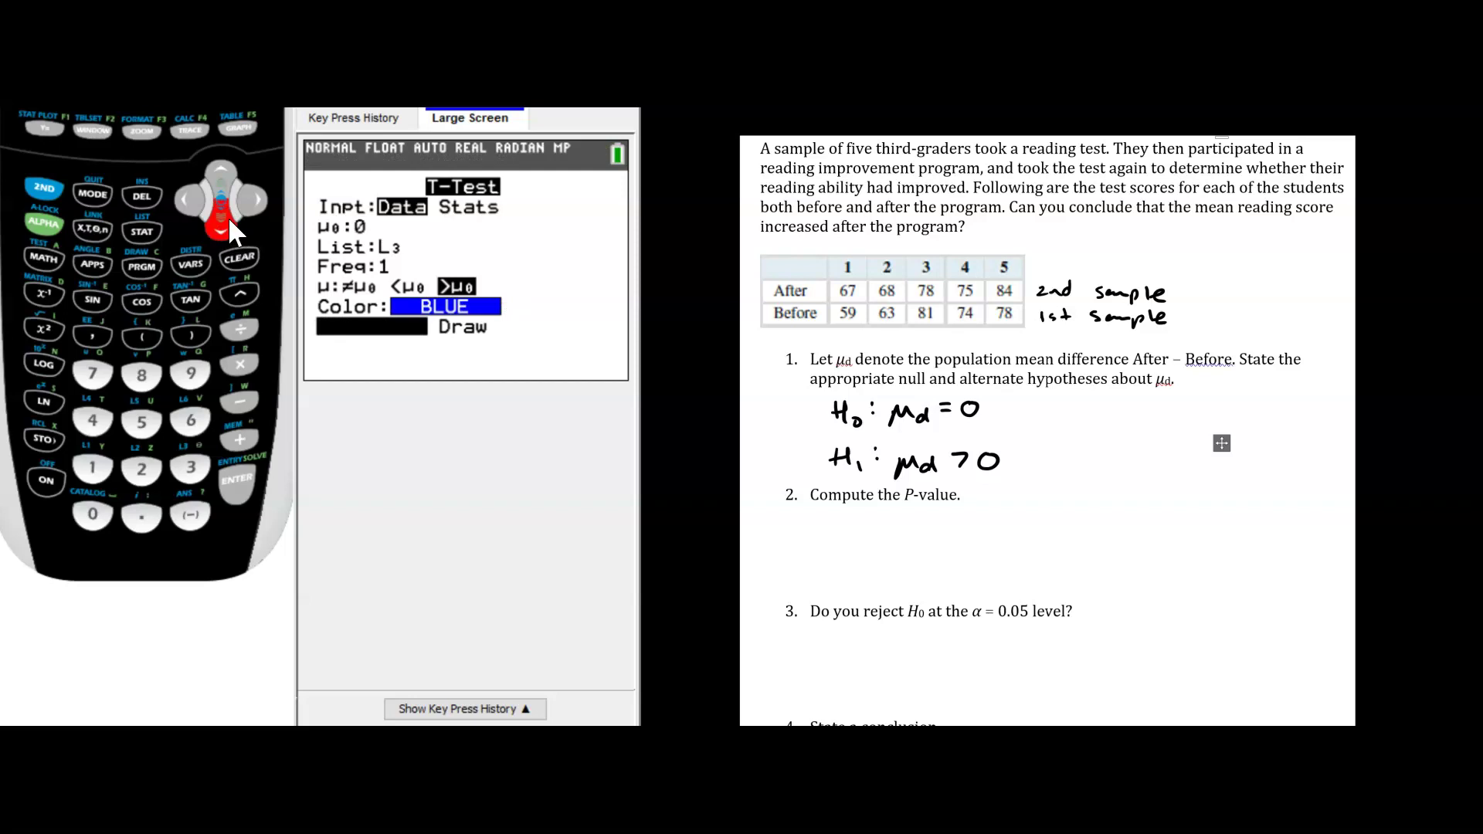
pyautogui.click(236, 470)
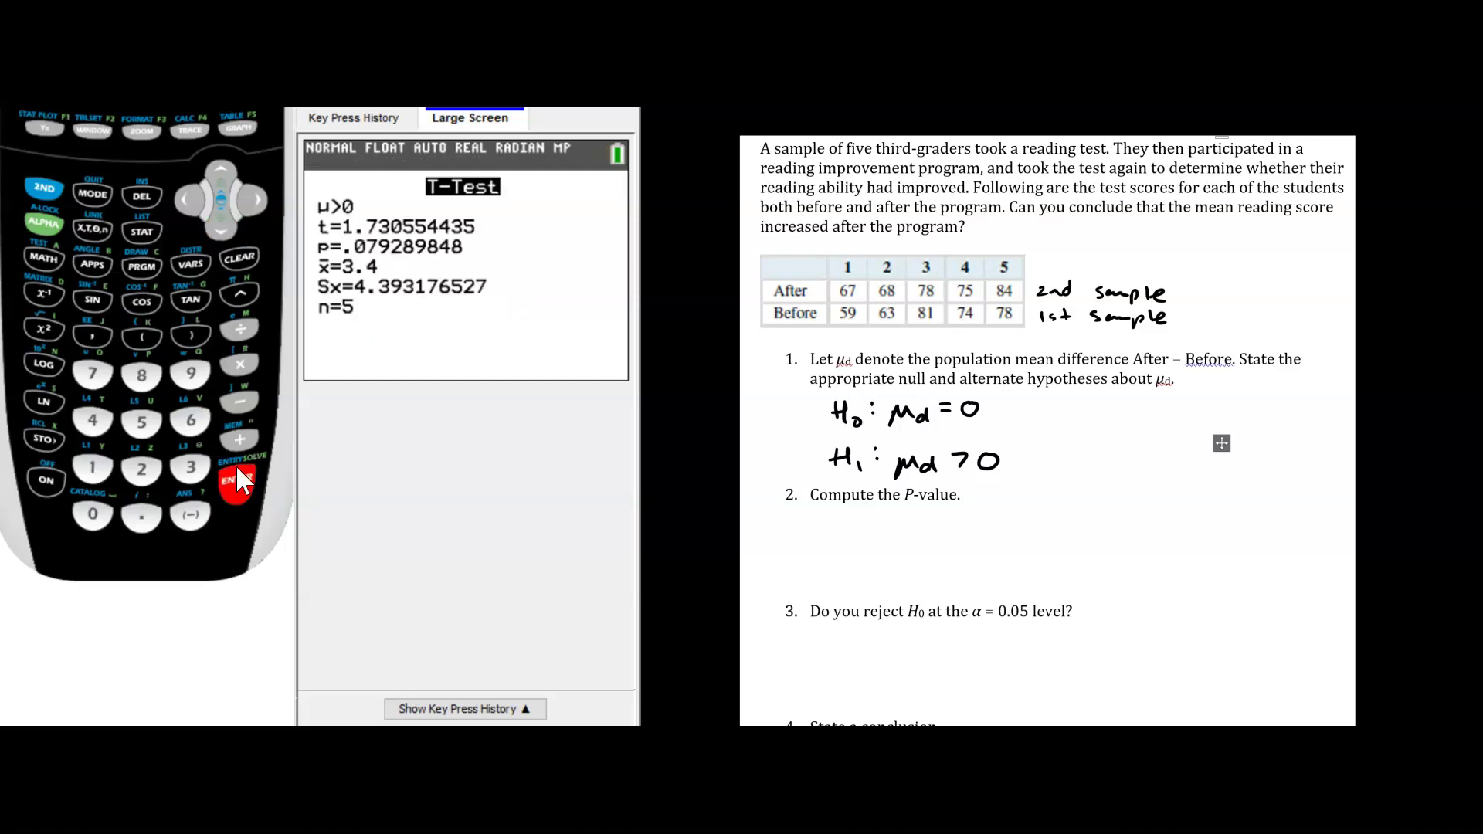
# Step: Write P = .0793 under question 2 and "Fail to reject null" under question 3
pyautogui.moveTo(866, 529); pyautogui.dragTo(994, 542)
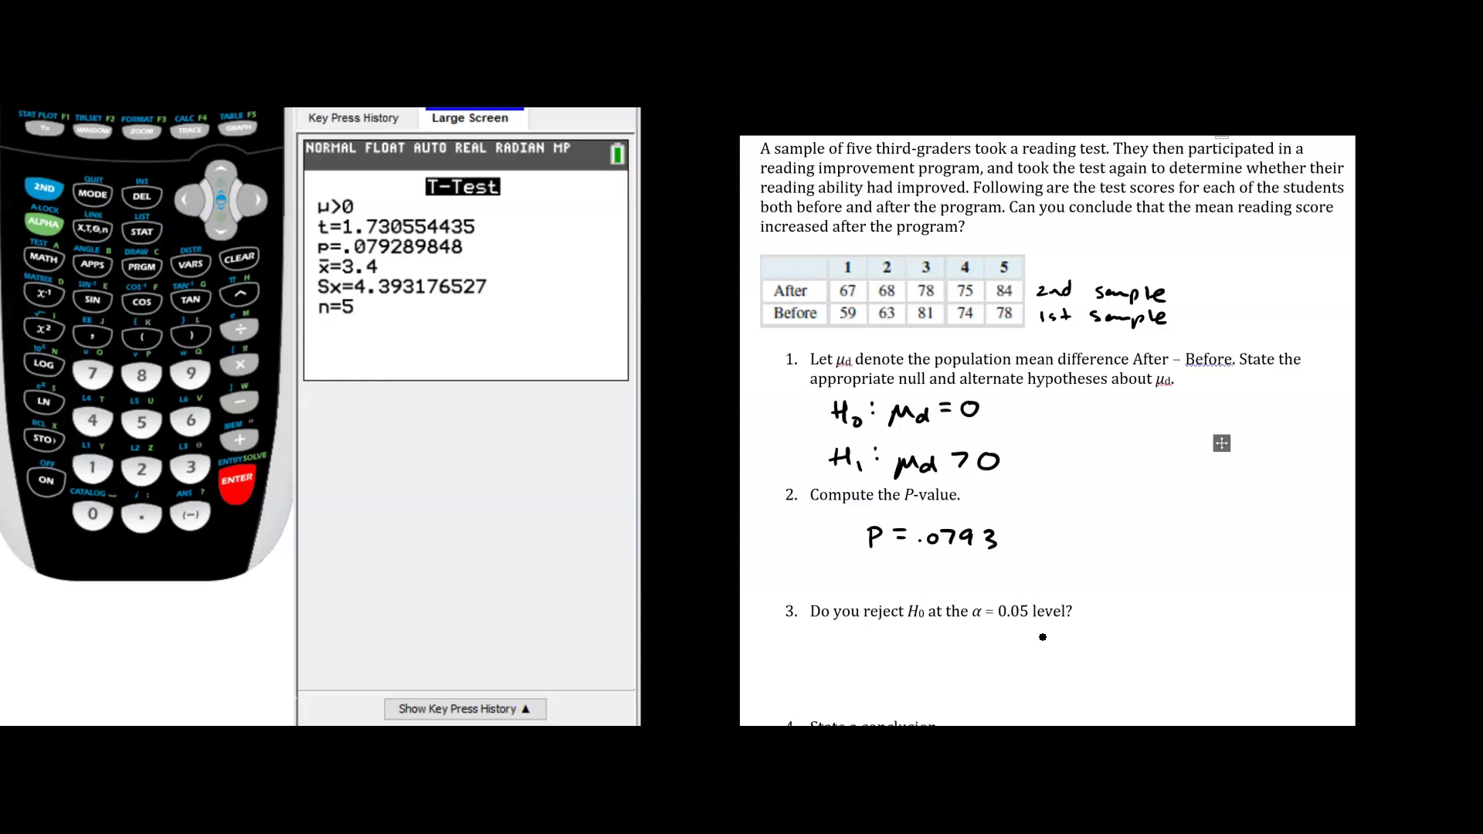
pyautogui.moveTo(849, 634)
pyautogui.mouseDown()
pyautogui.moveTo(850, 653)
pyautogui.moveTo(867, 631)
pyautogui.moveTo(930, 655)
pyautogui.mouseUp()
pyautogui.moveTo(926, 645)
pyautogui.mouseDown()
pyautogui.moveTo(1019, 664)
pyautogui.moveTo(1050, 647)
pyautogui.moveTo(1122, 652)
pyautogui.mouseUp()
pyautogui.moveTo(1132, 627); pyautogui.dragTo(1133, 653)
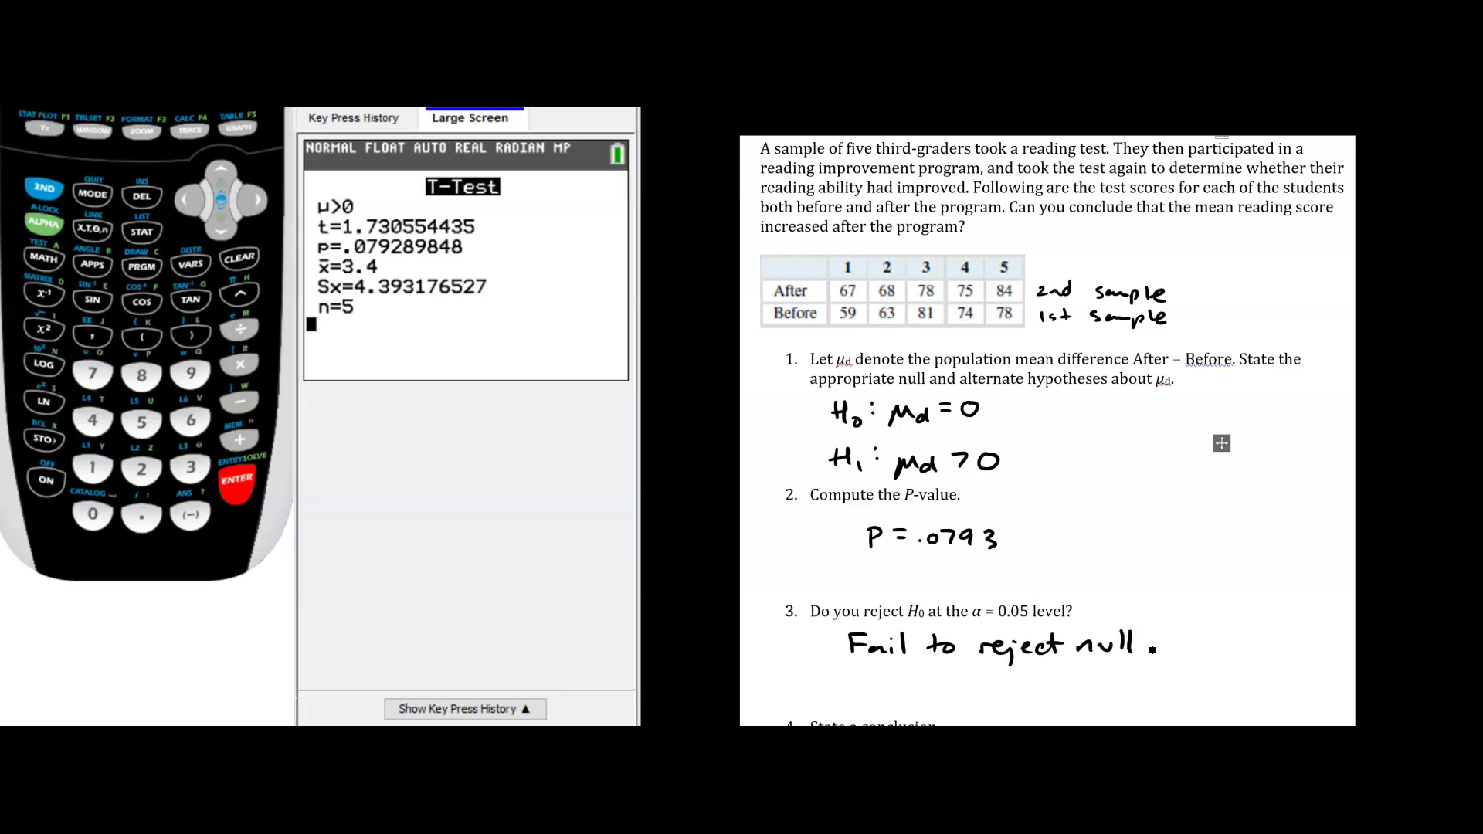
# Step: Note the comparison p > α below the decision and write the conclusion "It is inconclusive" beside question 4
pyautogui.moveTo(913, 676); pyautogui.dragTo(1000, 694)
pyautogui.scroll(-3, 1112, 644)
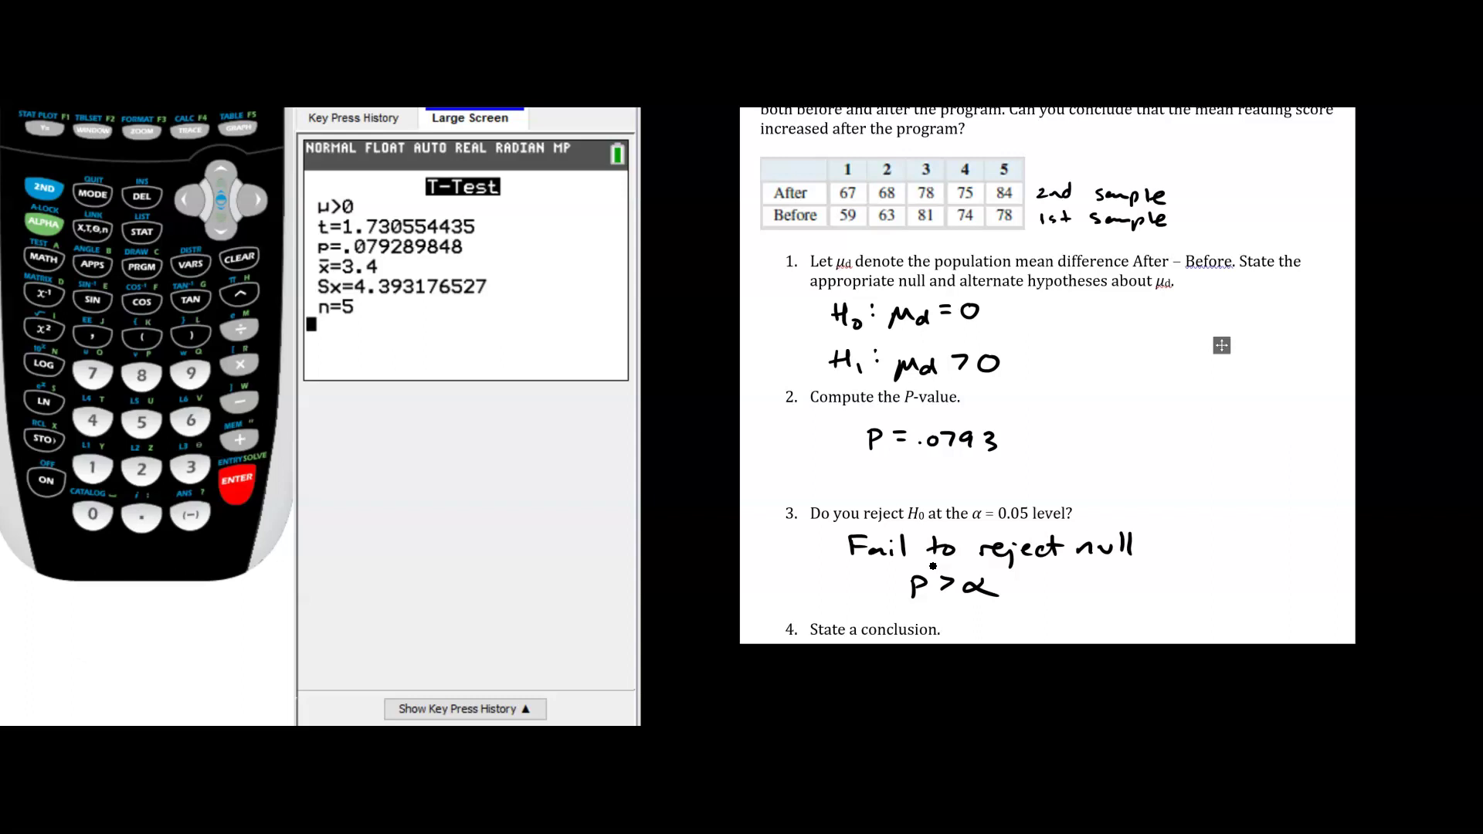
pyautogui.moveTo(961, 629); pyautogui.dragTo(1219, 631)
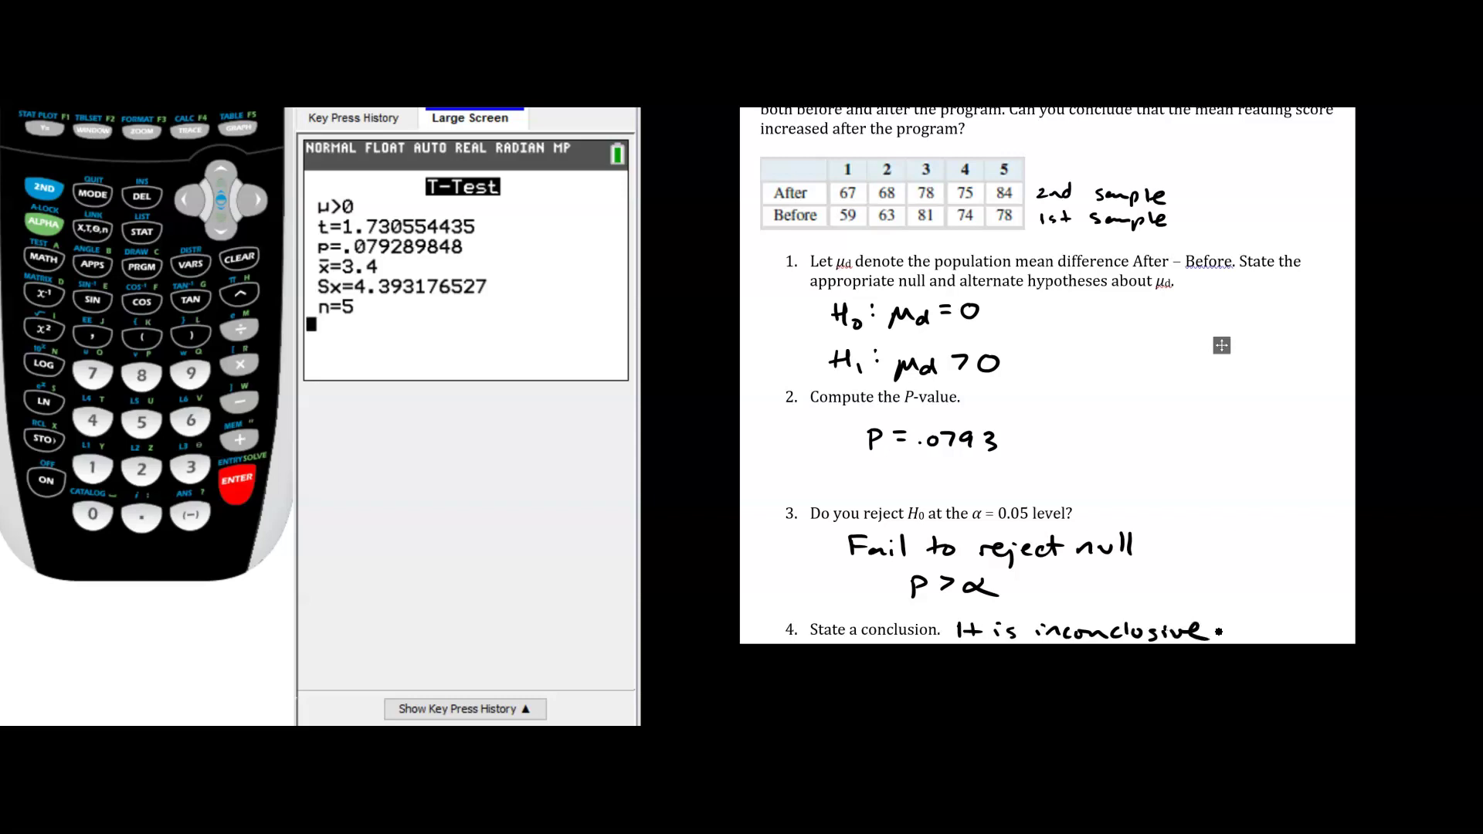